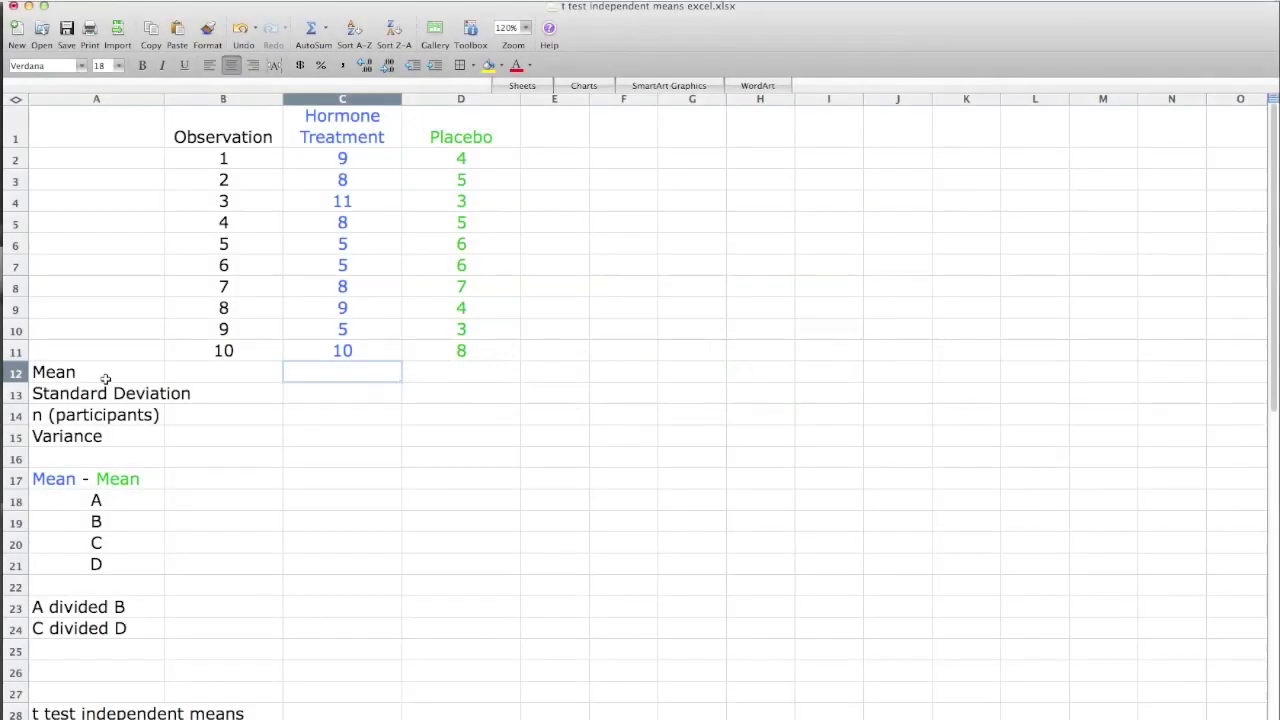
{"action": "left_click_drag", "start_coordinate": [79, 375], "coordinate": [80, 632]}
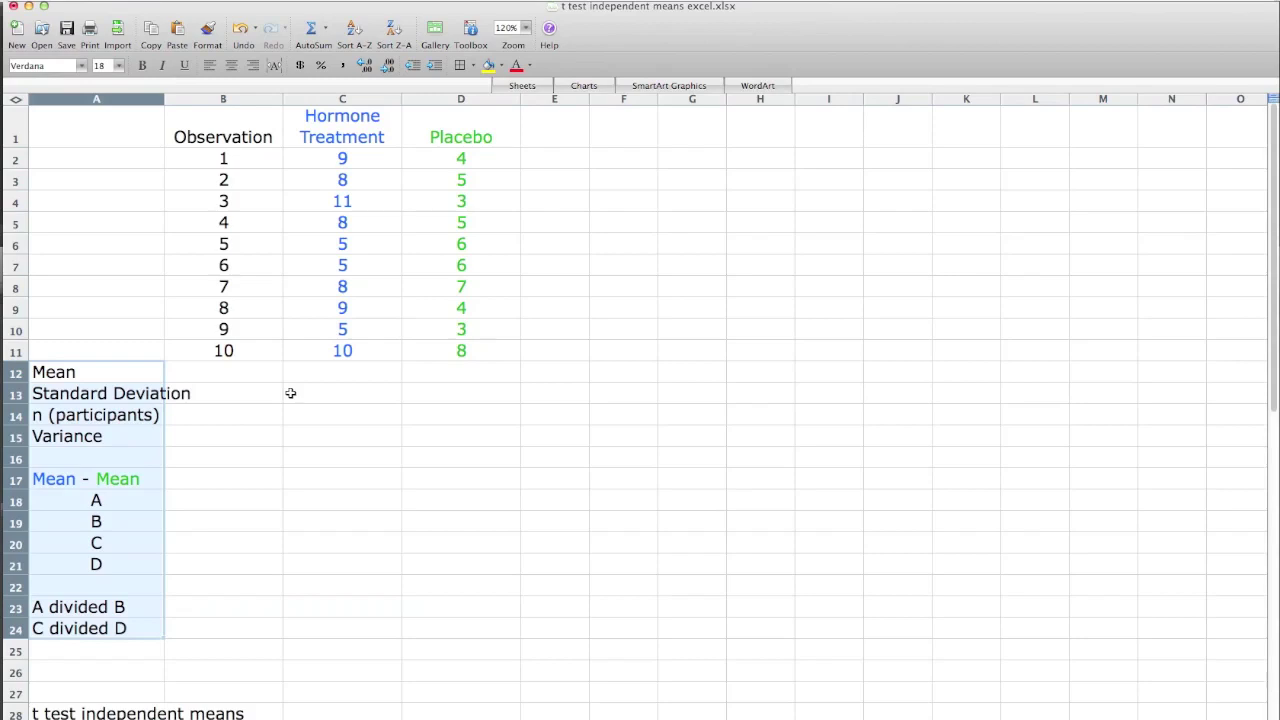
{"action": "left_click", "coordinate": [326, 371]}
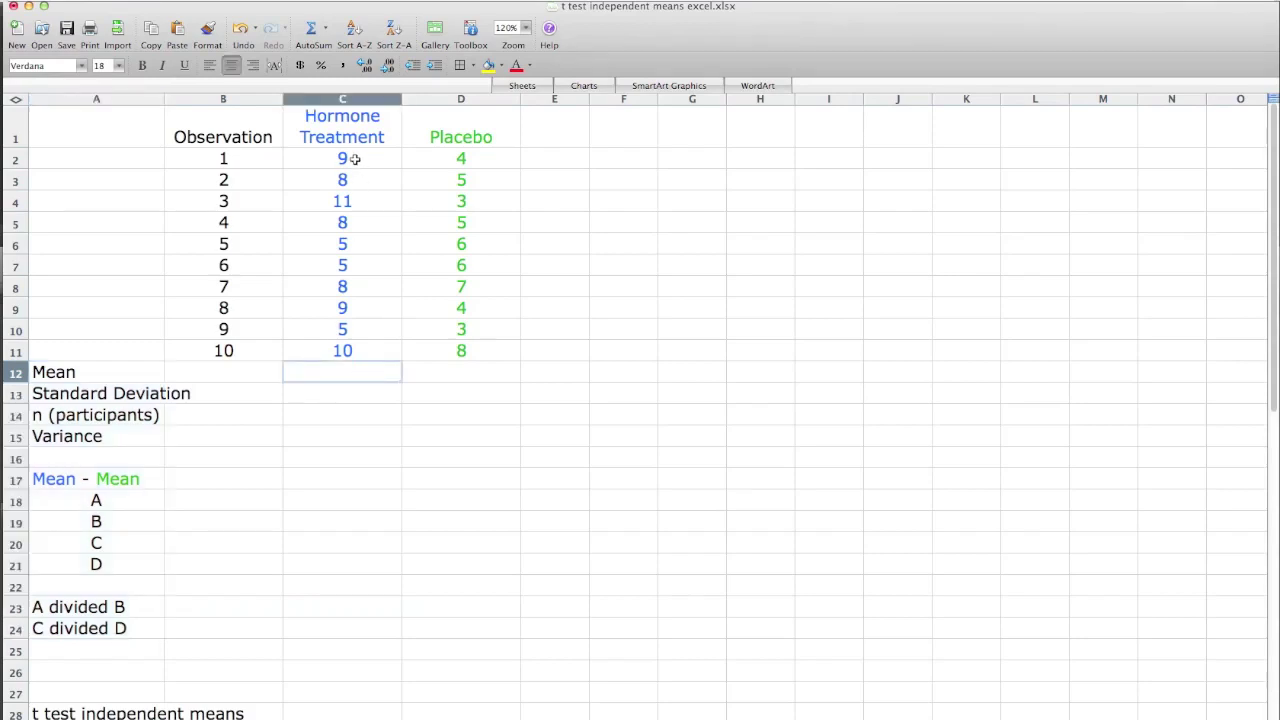
{"action": "left_click_drag", "start_coordinate": [353, 160], "coordinate": [352, 343]}
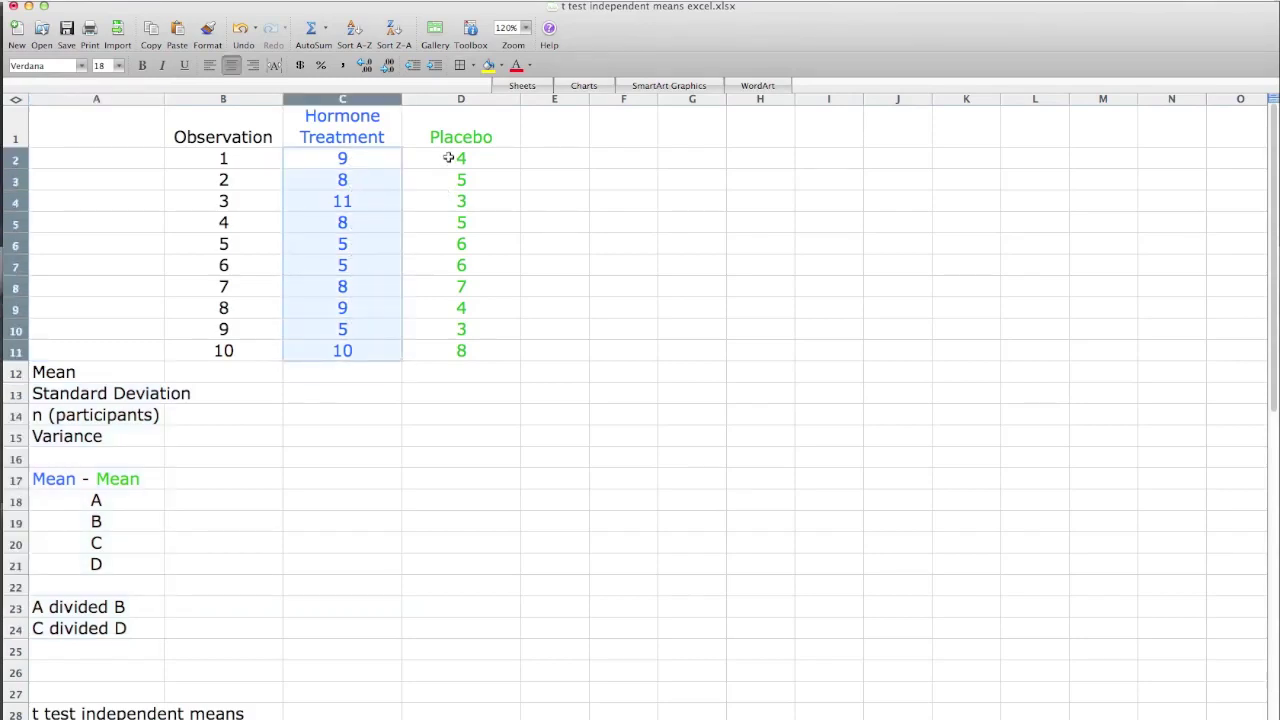
{"action": "left_click_drag", "start_coordinate": [452, 160], "coordinate": [451, 351]}
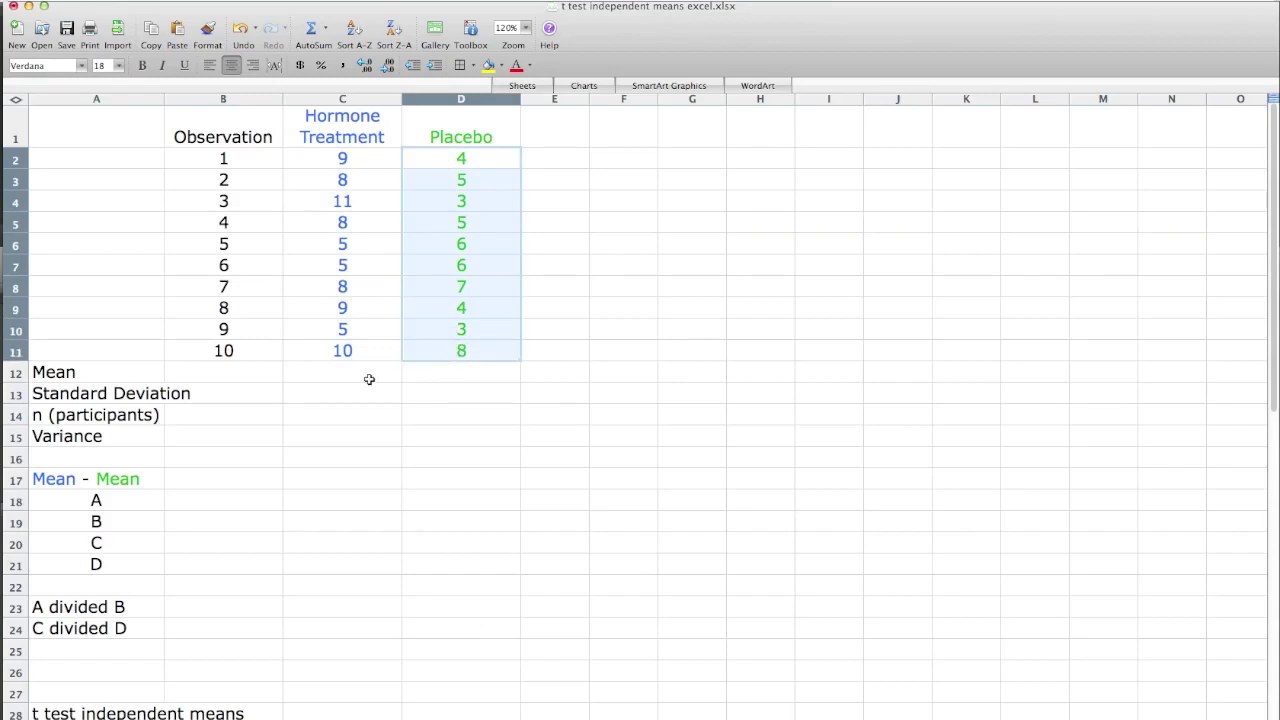
Calculate the Hormone Treatment mean in C12 with =average(C2:C11)
{"action": "left_click", "coordinate": [366, 379]}
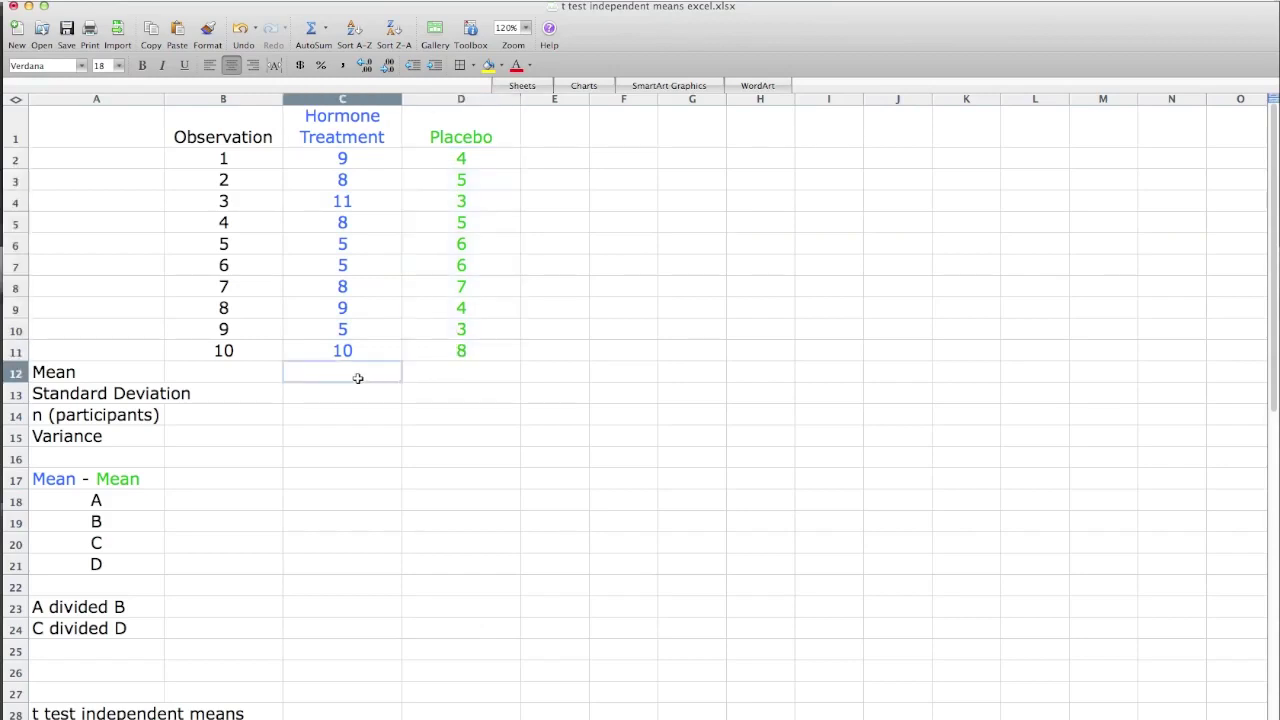
{"action": "type", "text": "=average"}
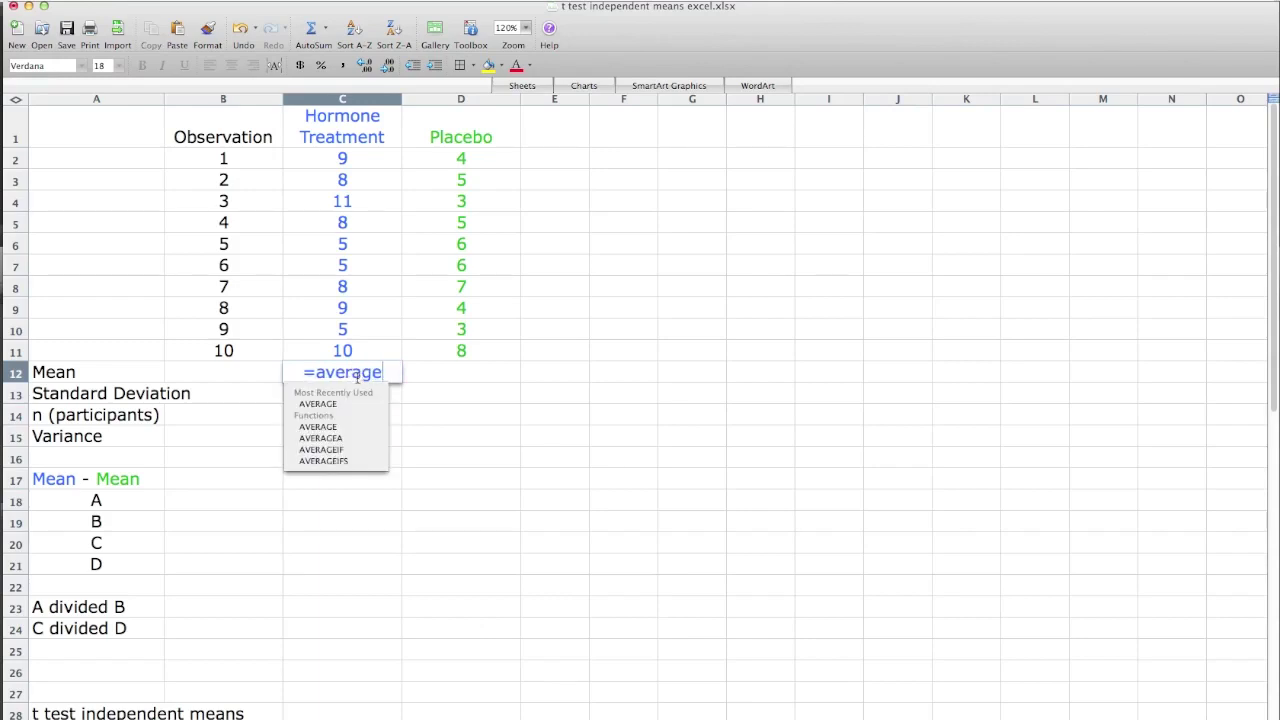
{"action": "type", "text": "("}
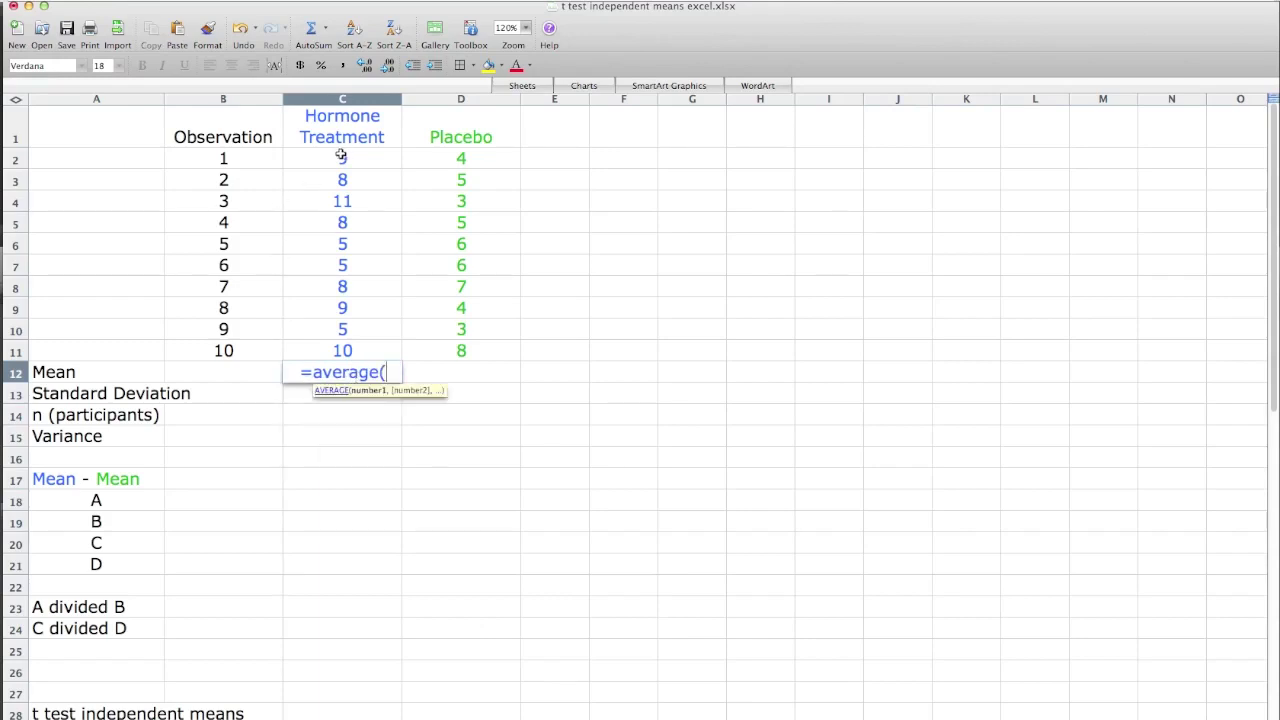
{"action": "left_click_drag", "start_coordinate": [342, 158], "coordinate": [352, 349]}
{"action": "type", "text": ")"}
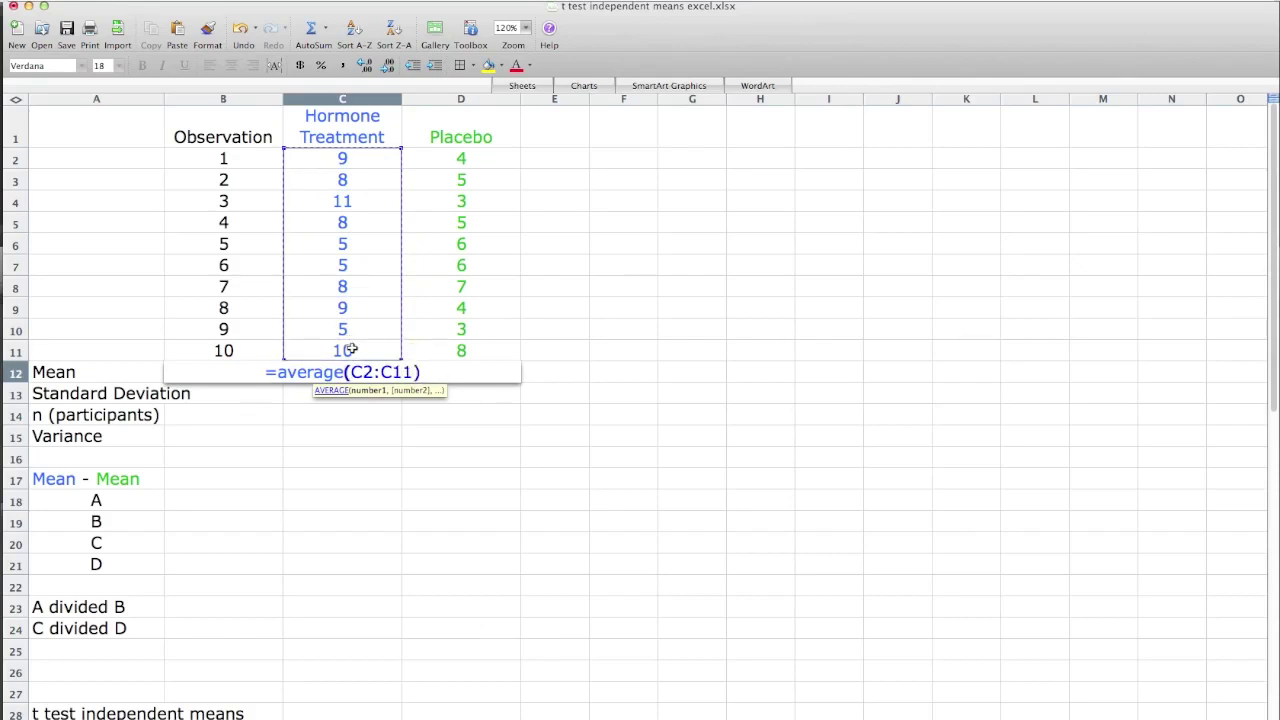
{"action": "key", "text": "Return"}
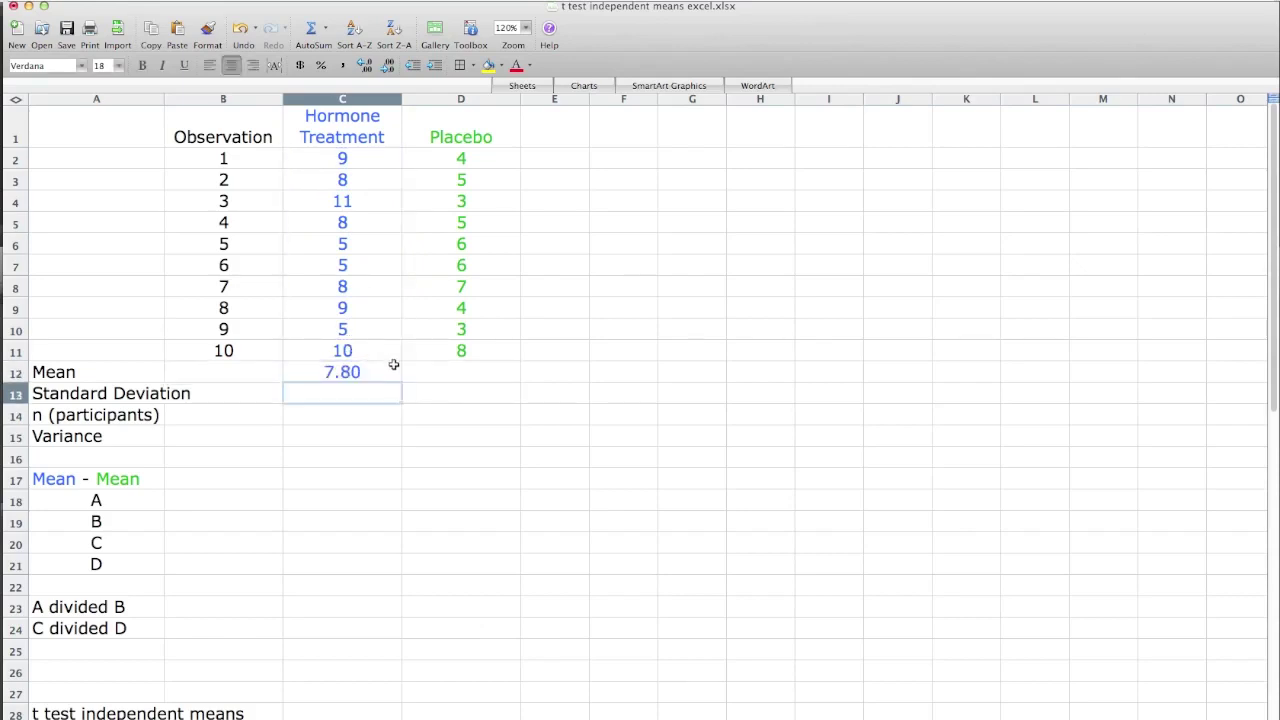
Calculate the Placebo mean in D12 with =average(D2:D11)
{"action": "left_click", "coordinate": [454, 367]}
{"action": "type", "text": "="}
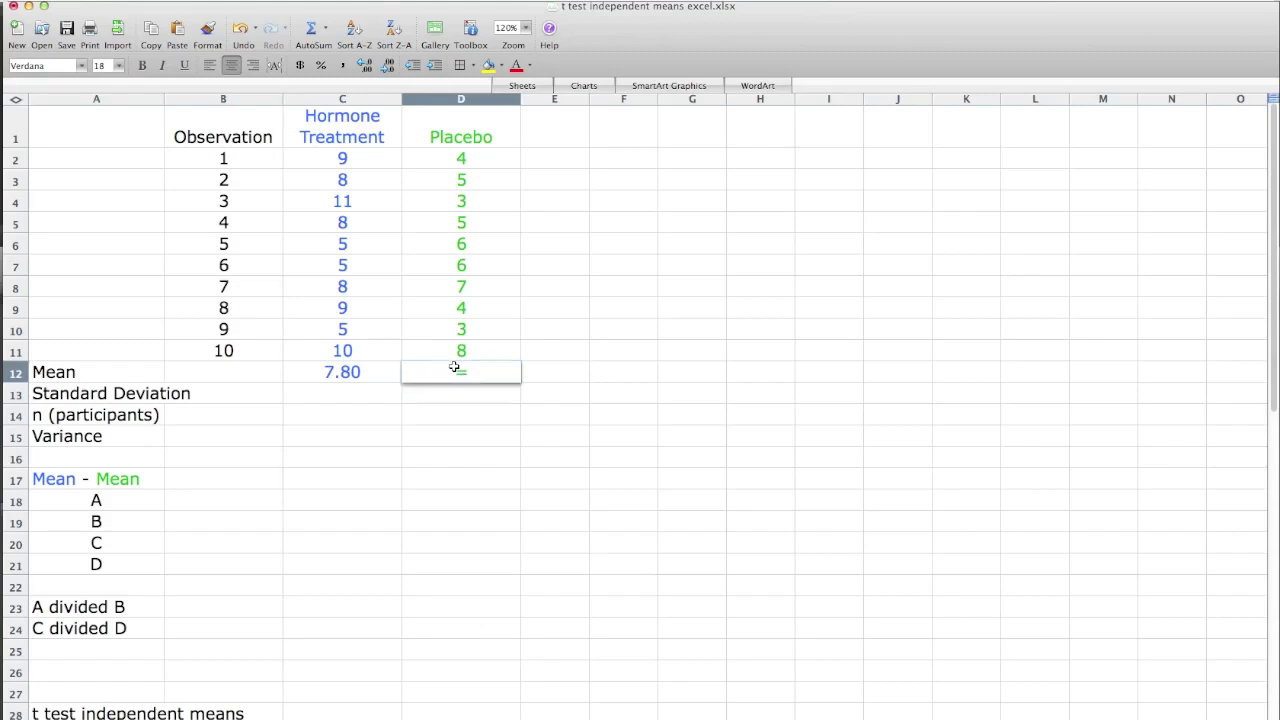
{"action": "type", "text": "average("}
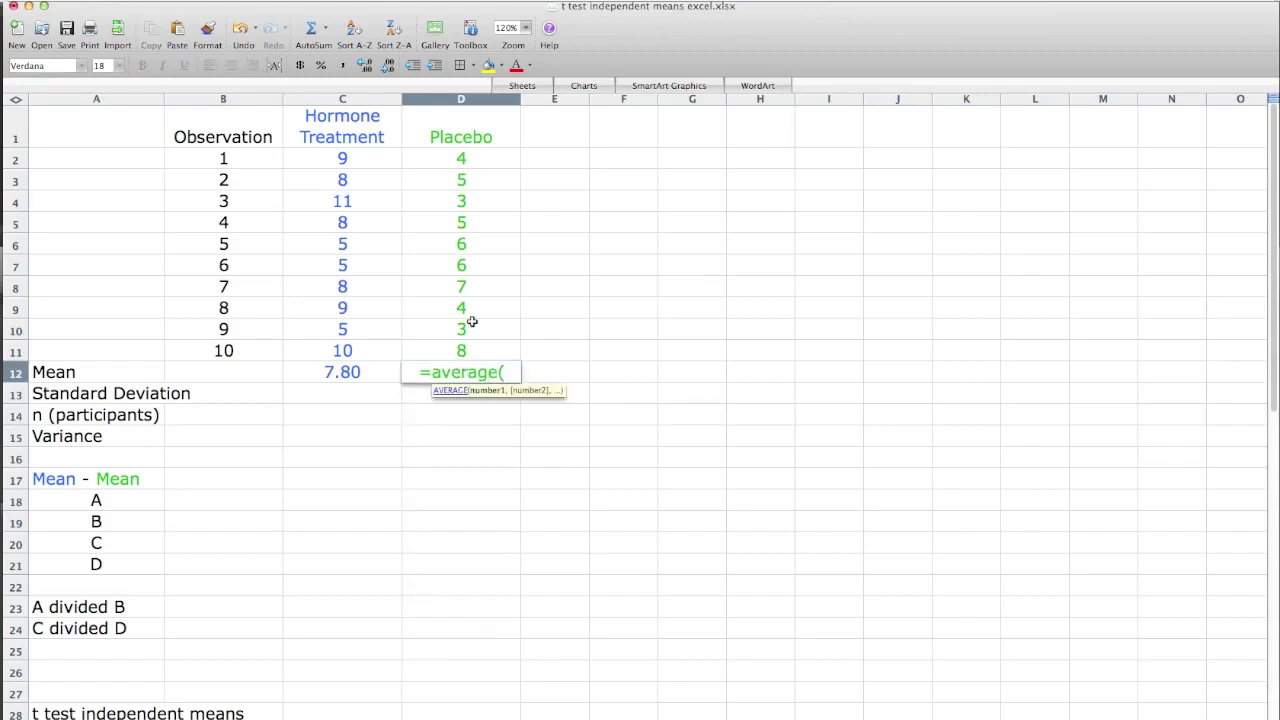
{"action": "left_click_drag", "start_coordinate": [462, 159], "coordinate": [468, 351]}
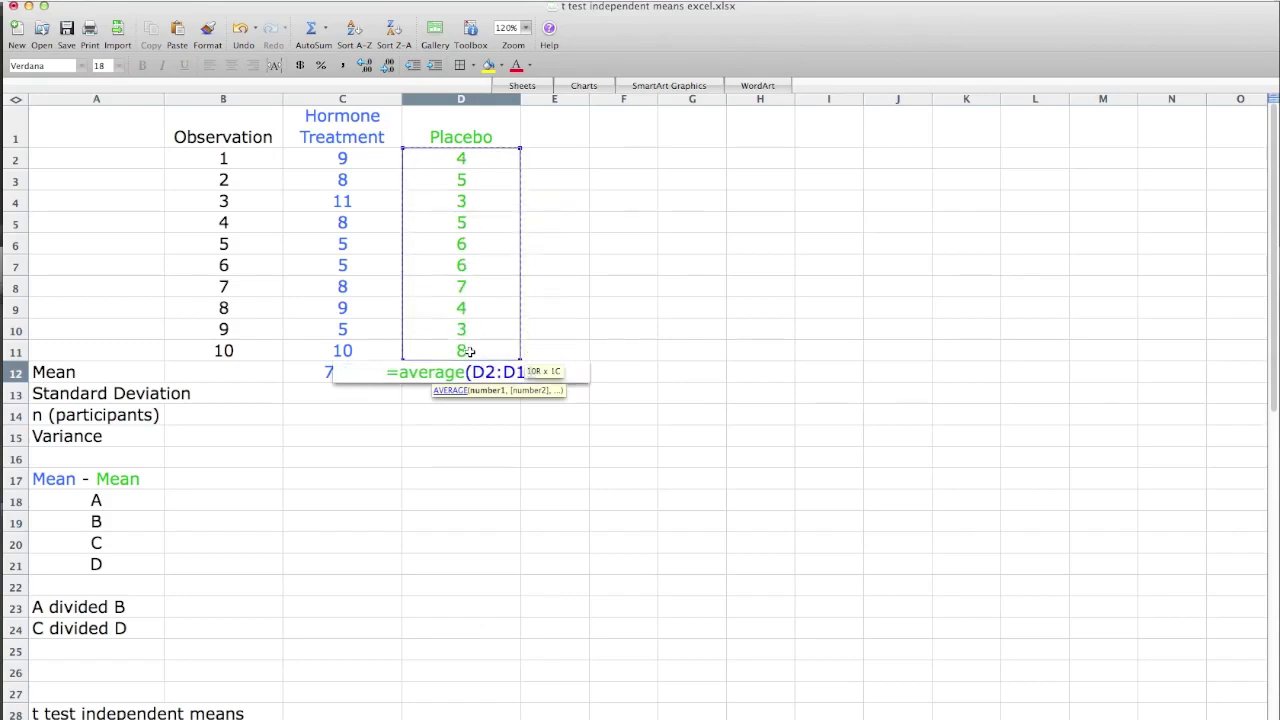
{"action": "type", "text": ")"}
{"action": "key", "text": "Return"}
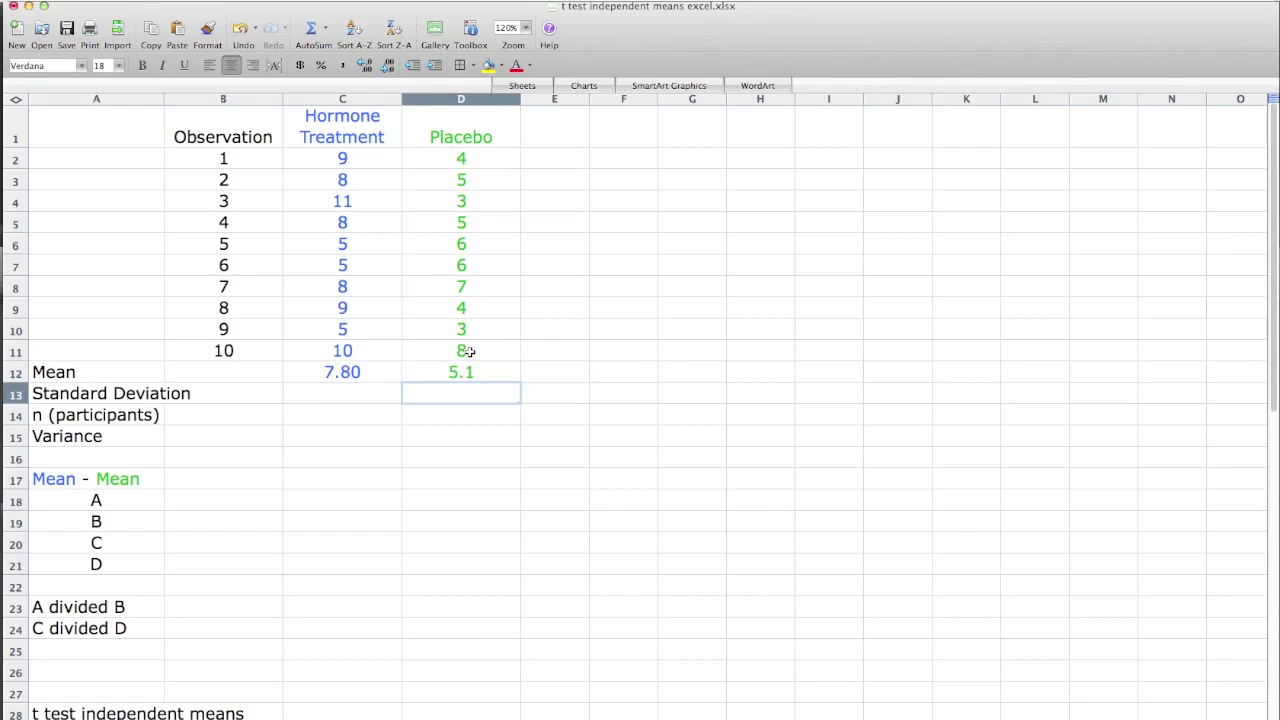
Format the Placebo mean in D12 as a Number with 2 decimal places
{"action": "left_click", "coordinate": [471, 372]}
{"action": "right_click", "coordinate": [471, 372]}
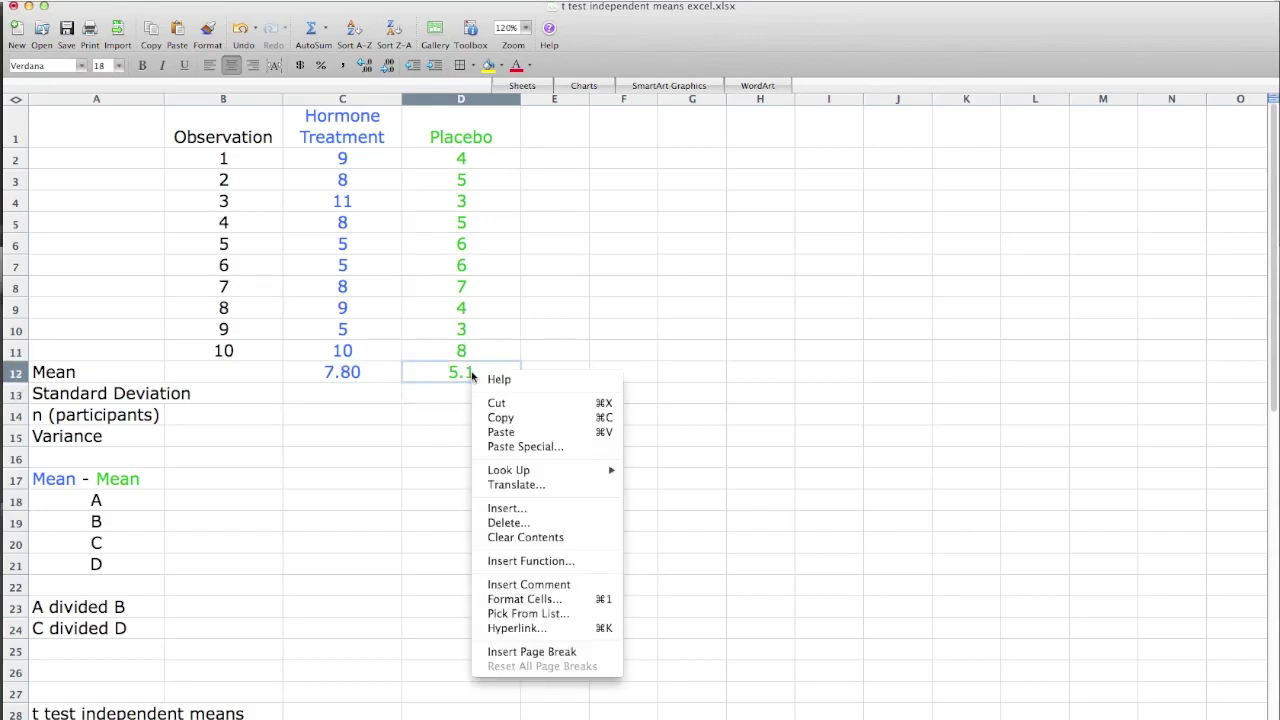
{"action": "left_click", "coordinate": [512, 600]}
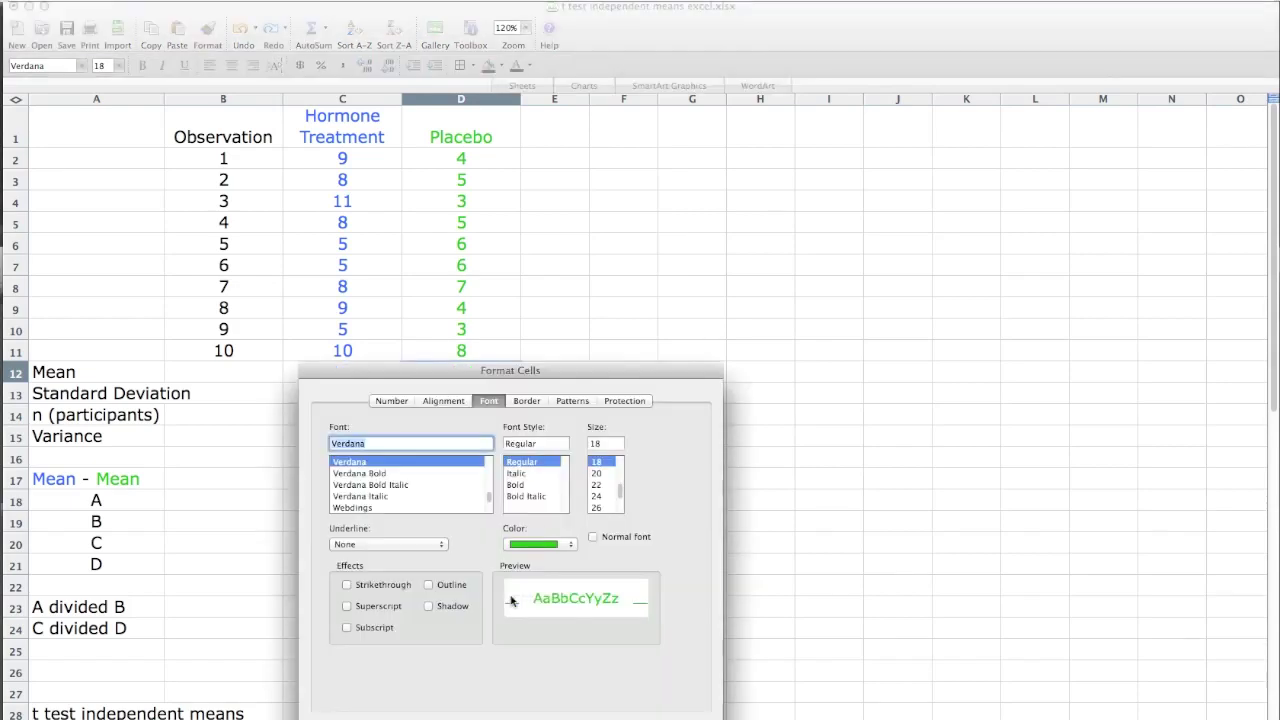
{"action": "left_click", "coordinate": [535, 546]}
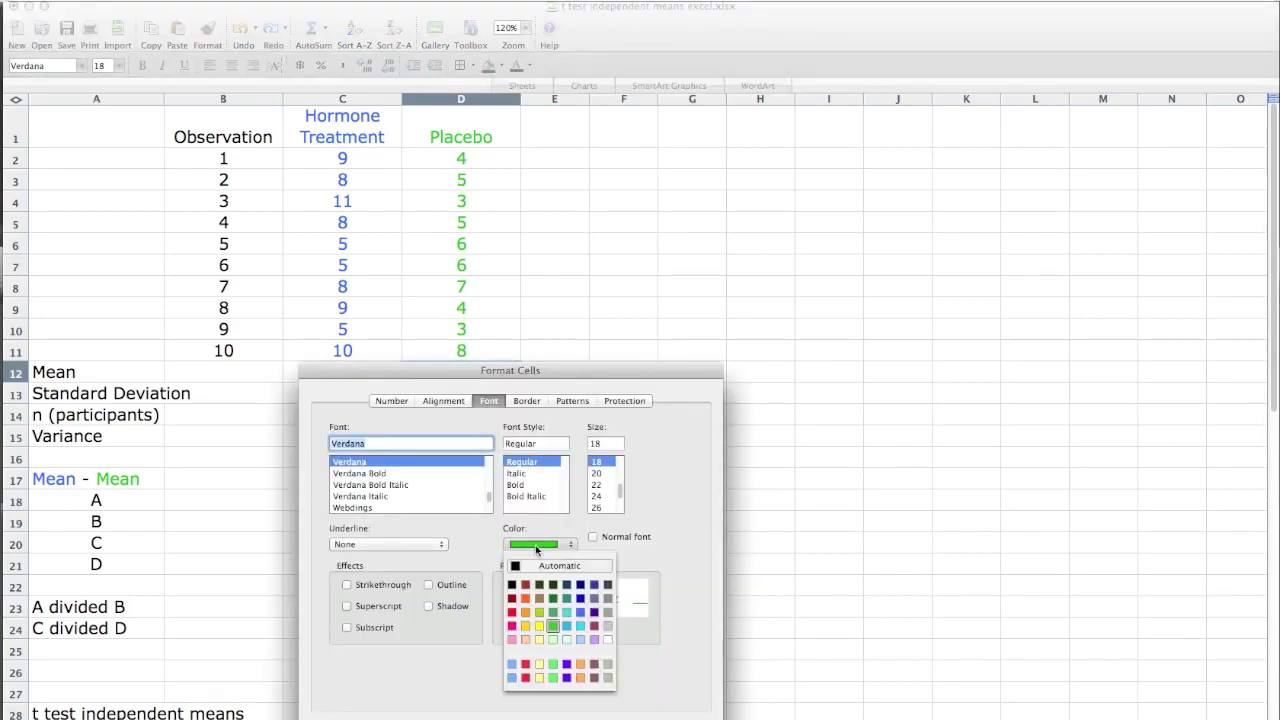
{"action": "left_click", "coordinate": [535, 546]}
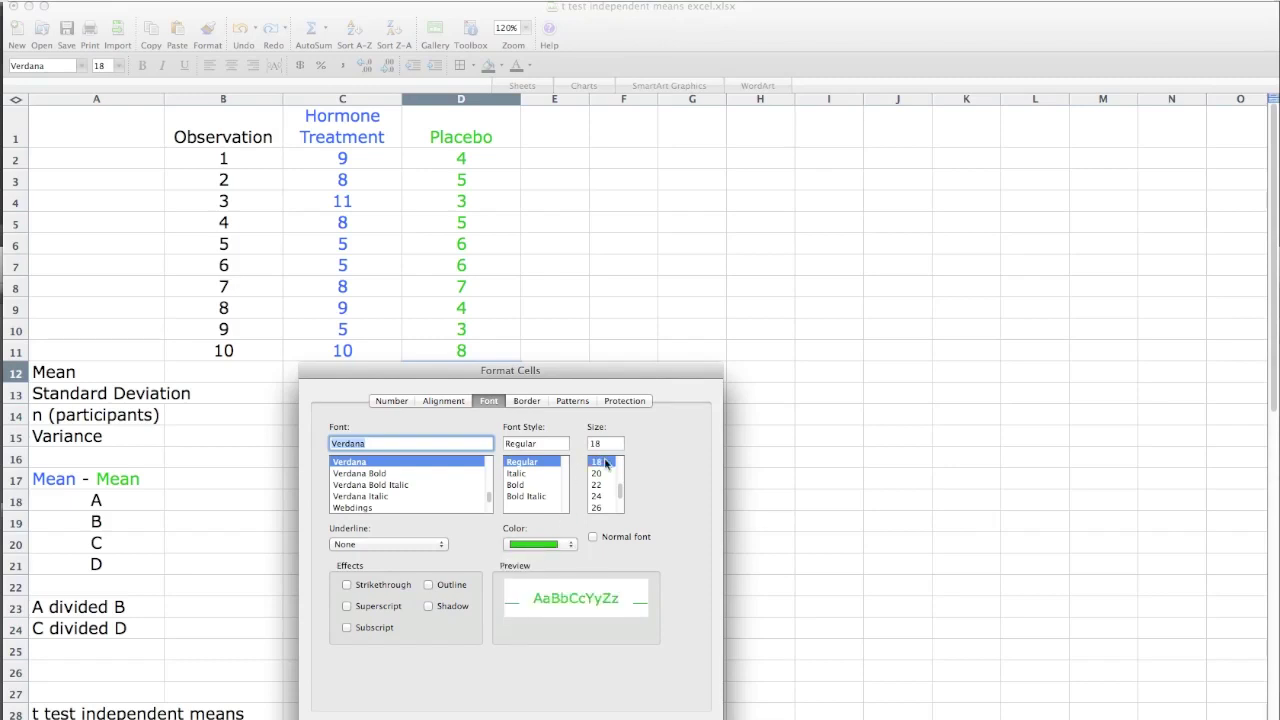
{"action": "left_click", "coordinate": [390, 402]}
{"action": "left_click", "coordinate": [348, 455]}
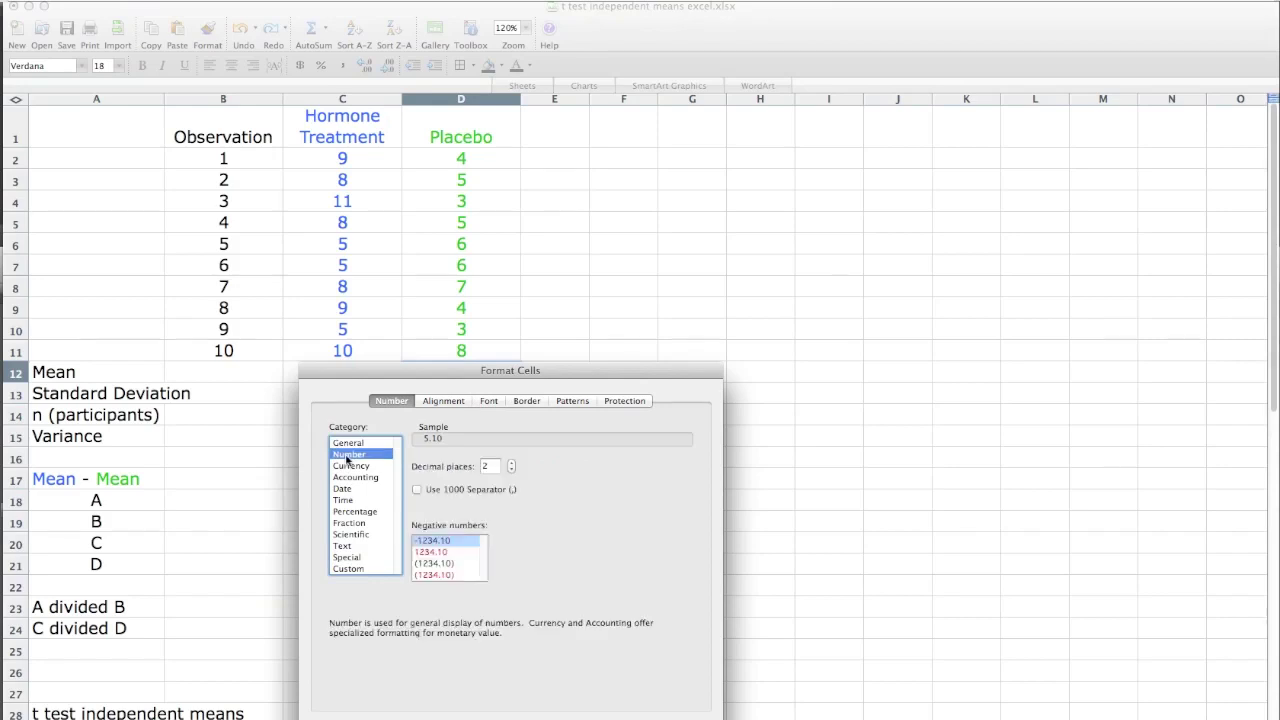
{"action": "left_click", "coordinate": [511, 467]}
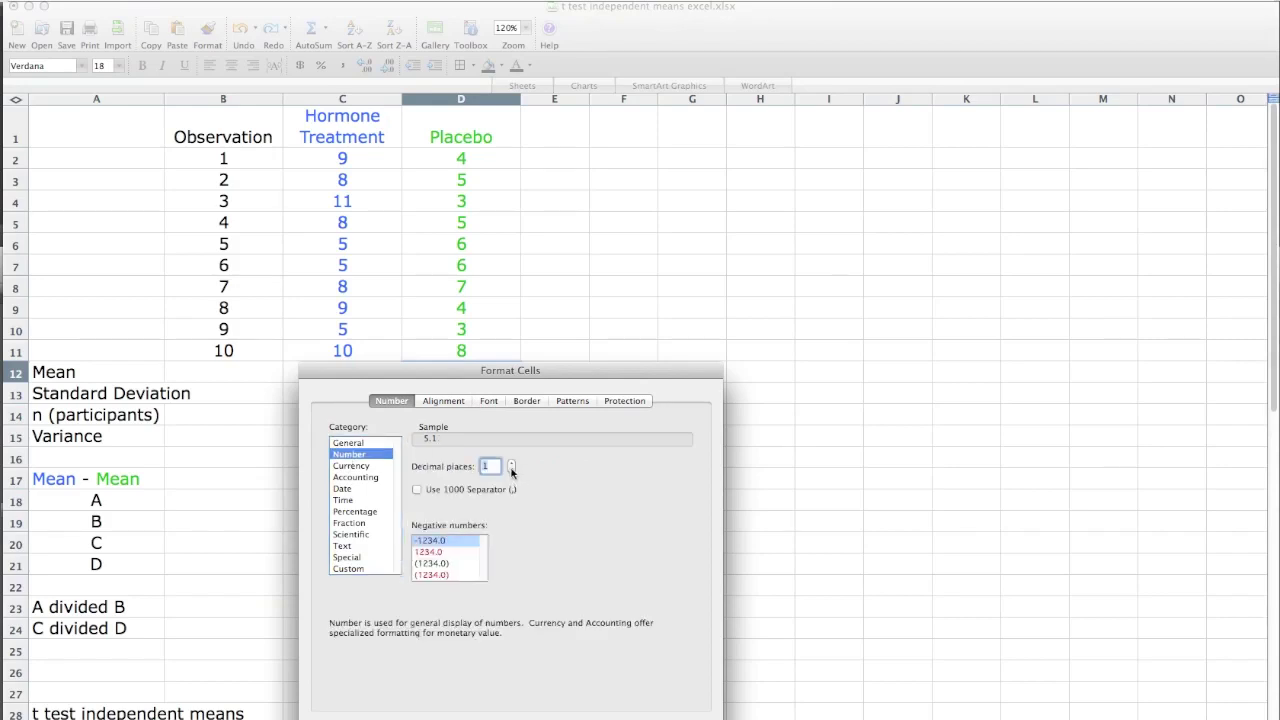
{"action": "left_click", "coordinate": [511, 465]}
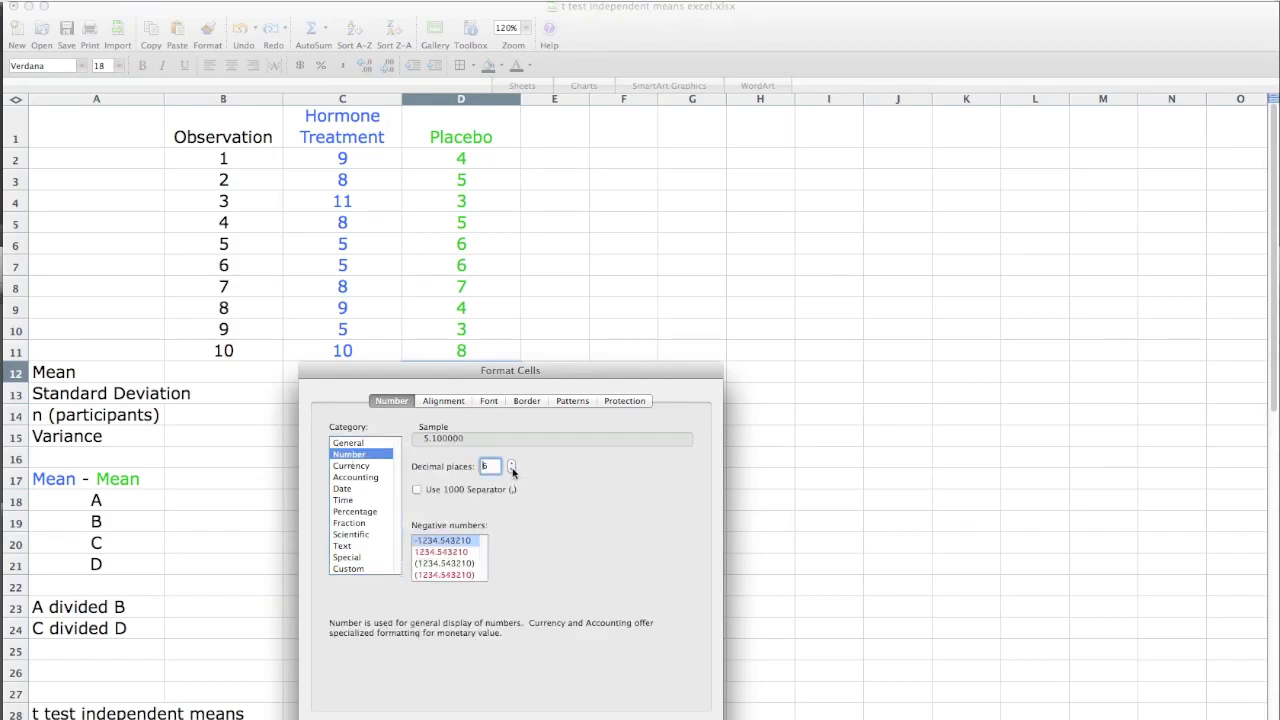
{"action": "left_click", "coordinate": [511, 470]}
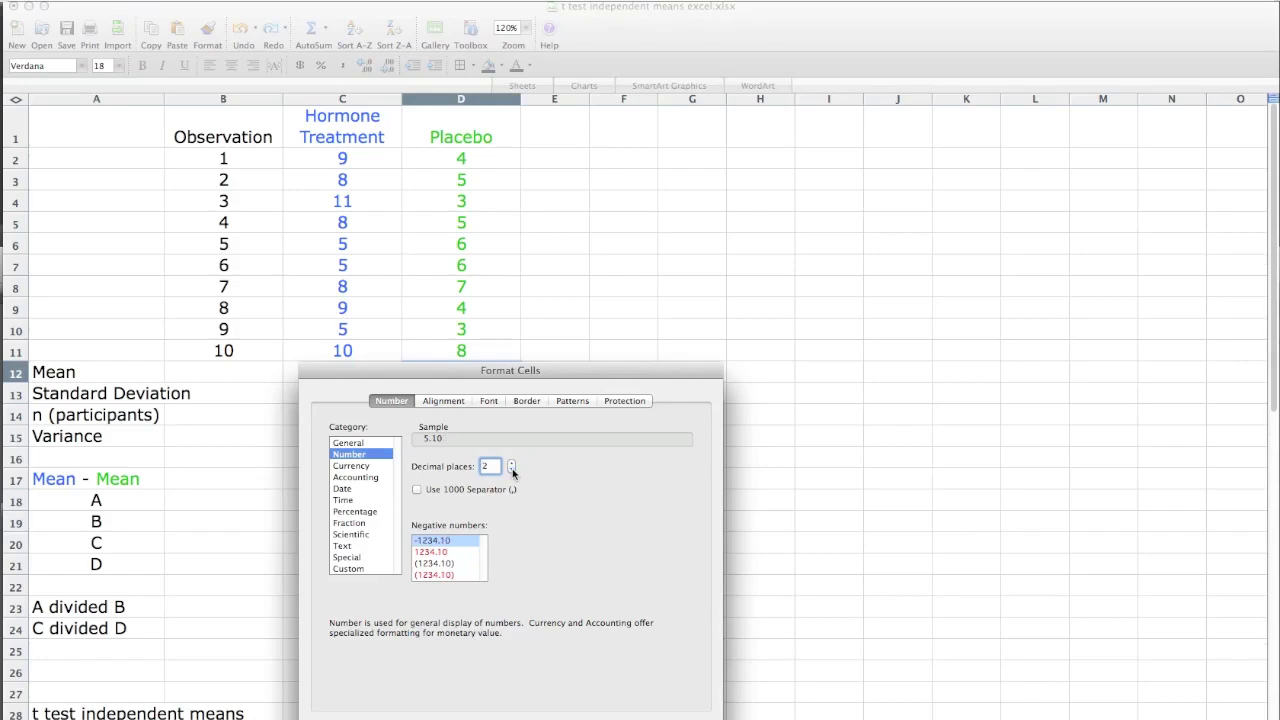
{"action": "key", "text": "Return"}
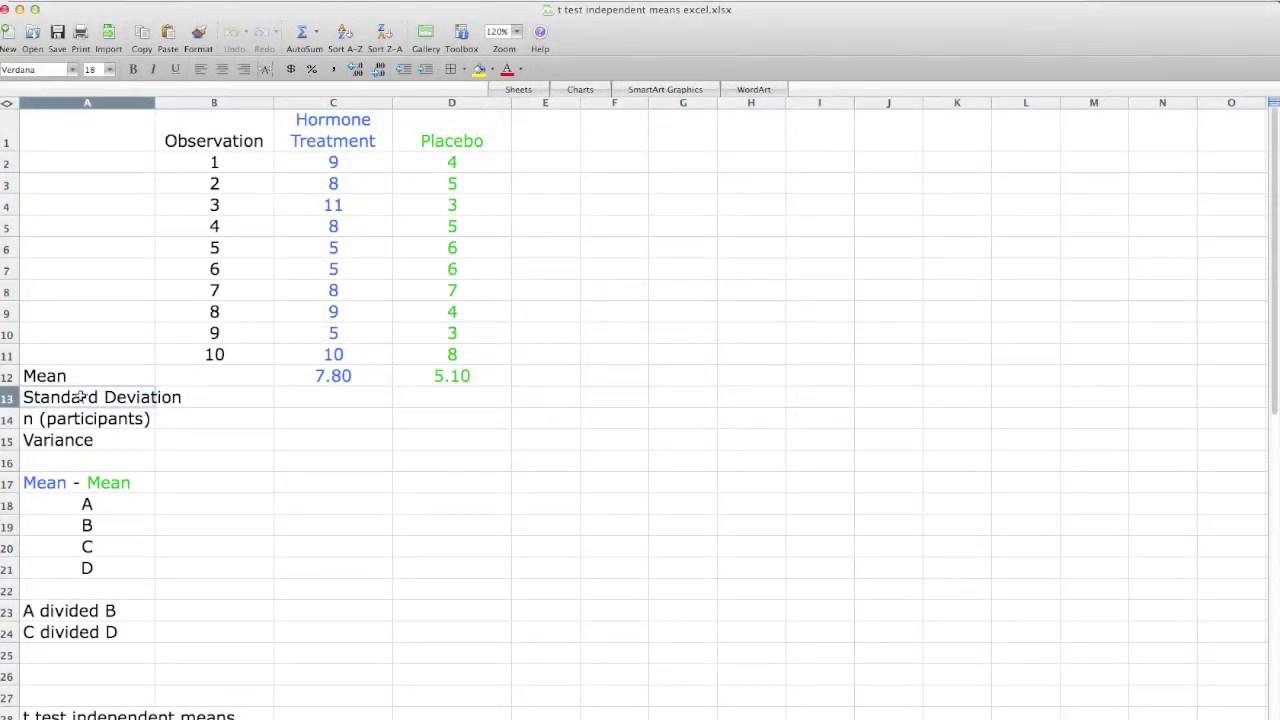
Calculate the Hormone Treatment standard deviation in C13 with =stdev(C2:C11)
{"action": "left_click", "coordinate": [323, 396]}
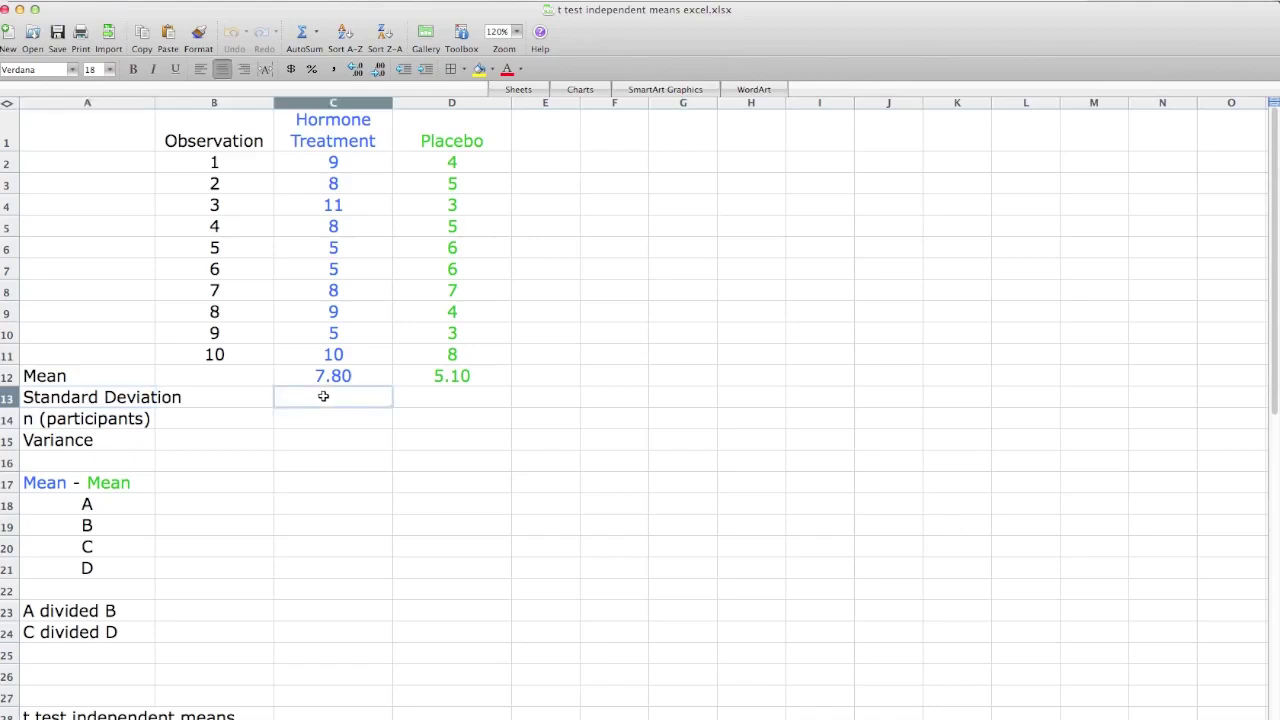
{"action": "type", "text": "=st"}
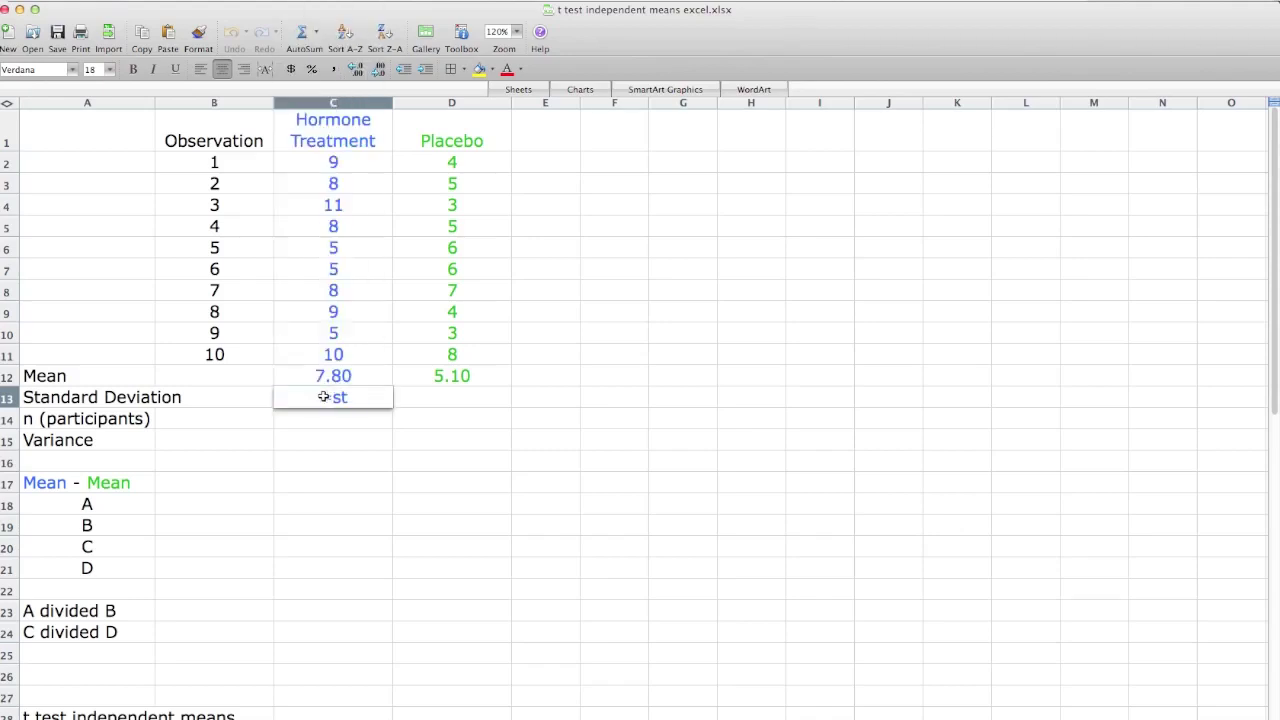
{"action": "type", "text": "dev"}
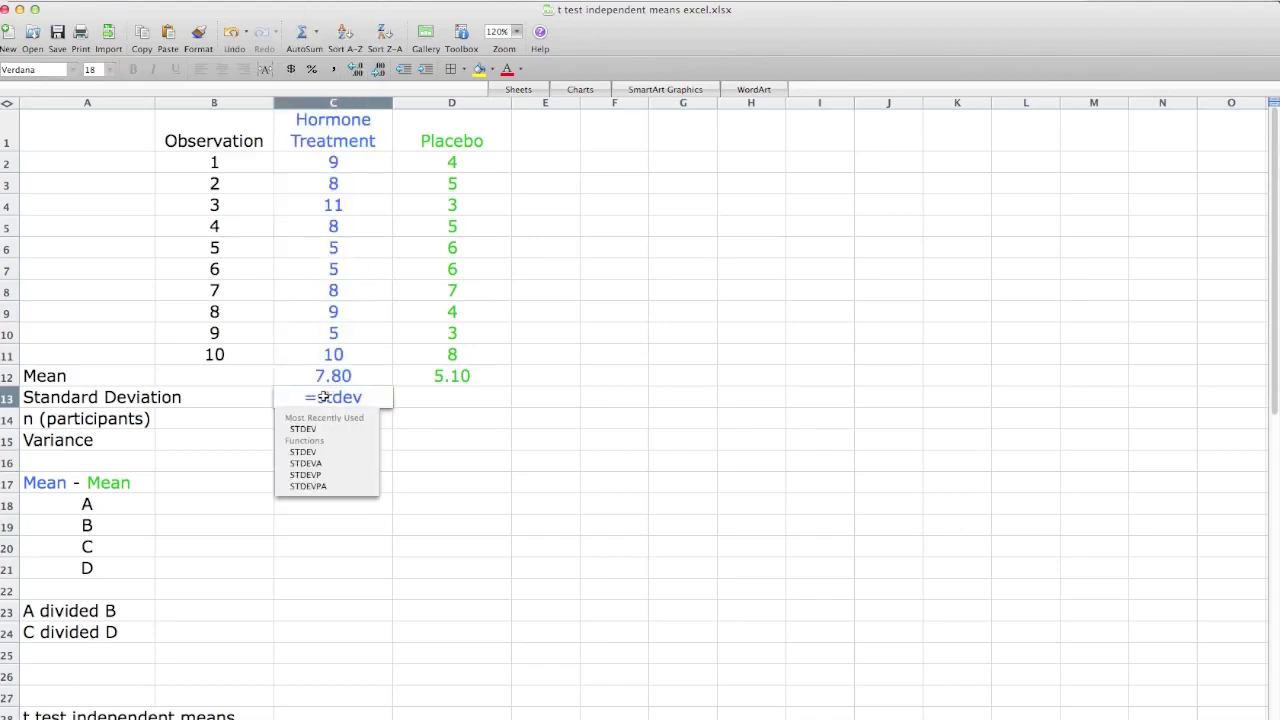
{"action": "type", "text": "("}
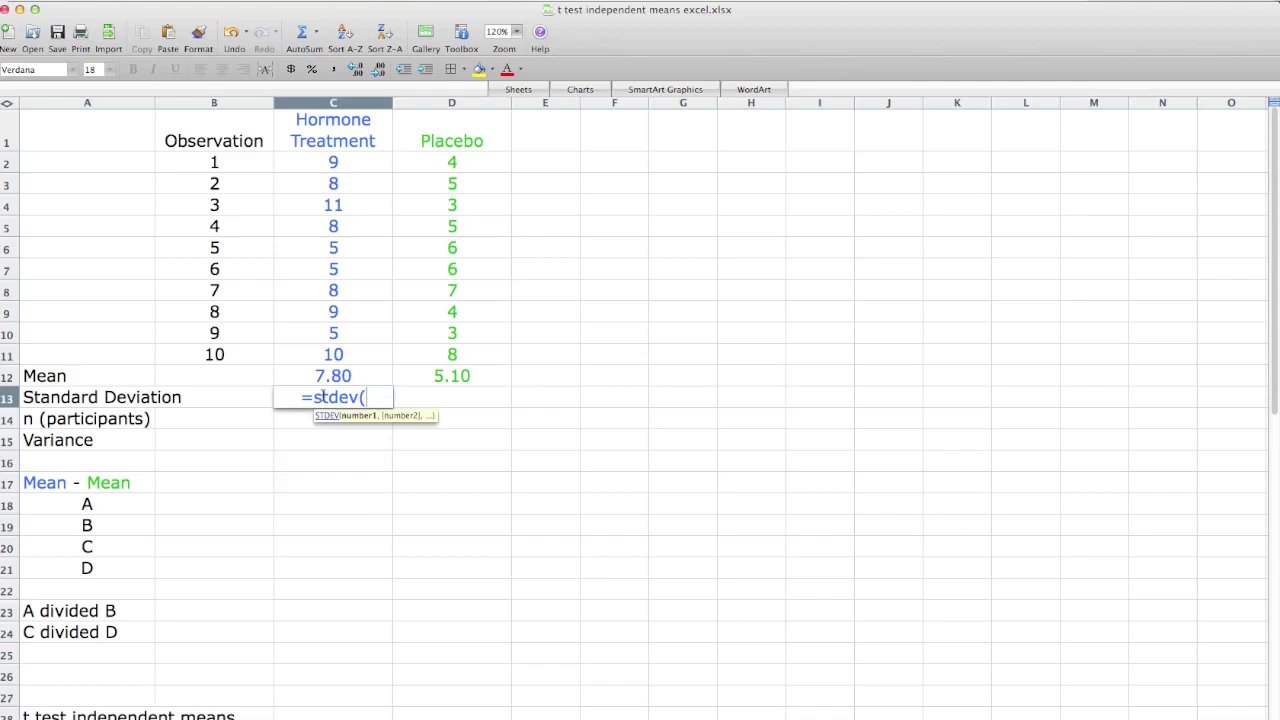
{"action": "left_click_drag", "start_coordinate": [349, 163], "coordinate": [343, 358]}
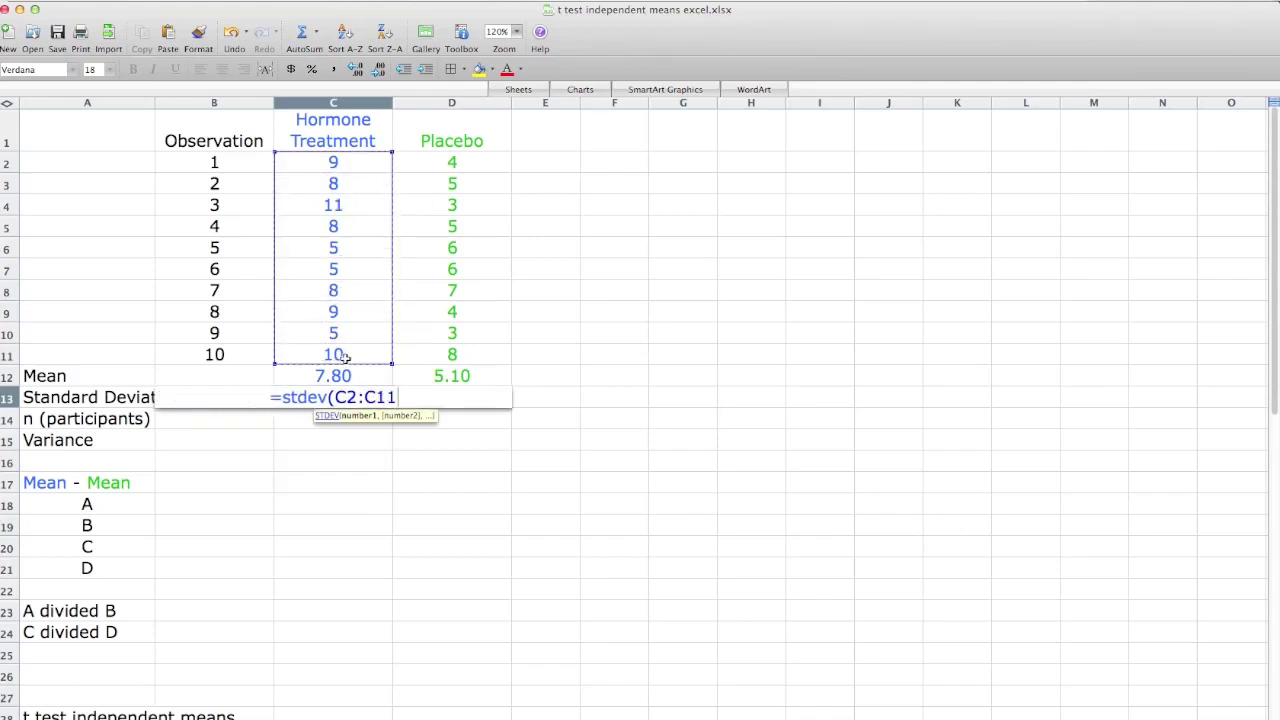
{"action": "type", "text": ")"}
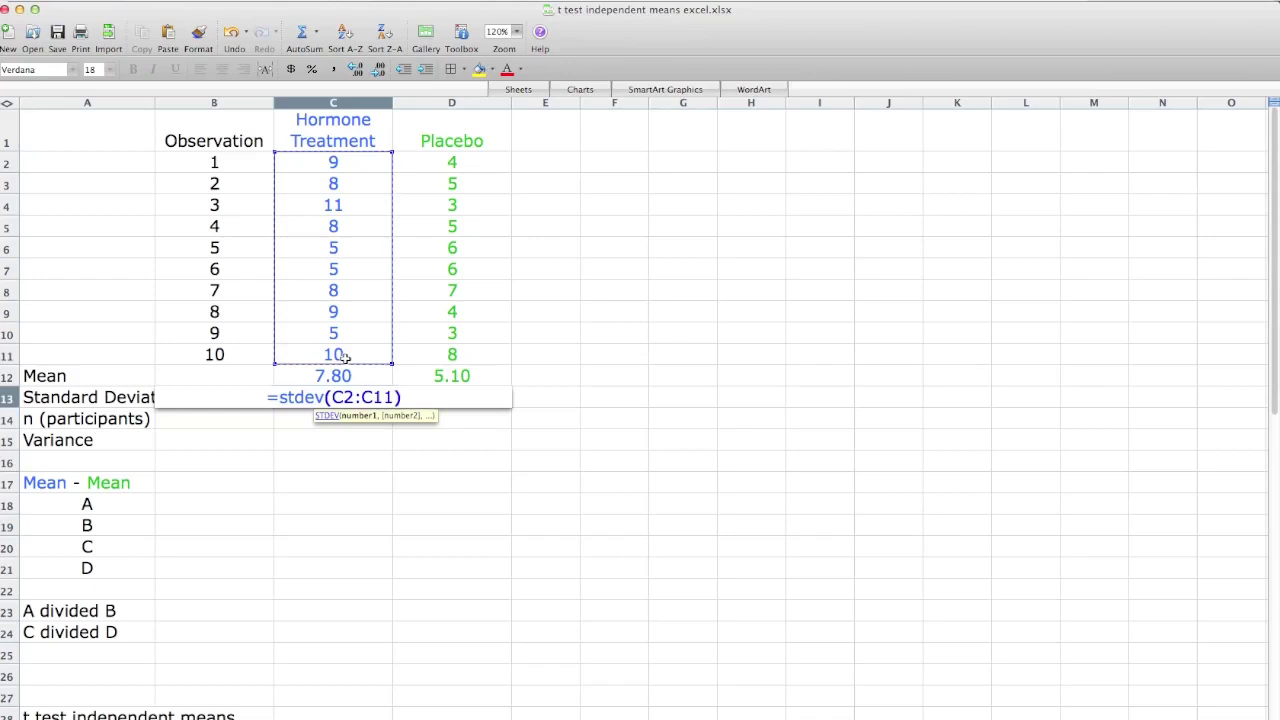
{"action": "key", "text": "Return"}
Calculate the Placebo standard deviation in D13 with =stdev(D2:D11)
{"action": "key", "text": "Right"}
{"action": "key", "text": "Up"}
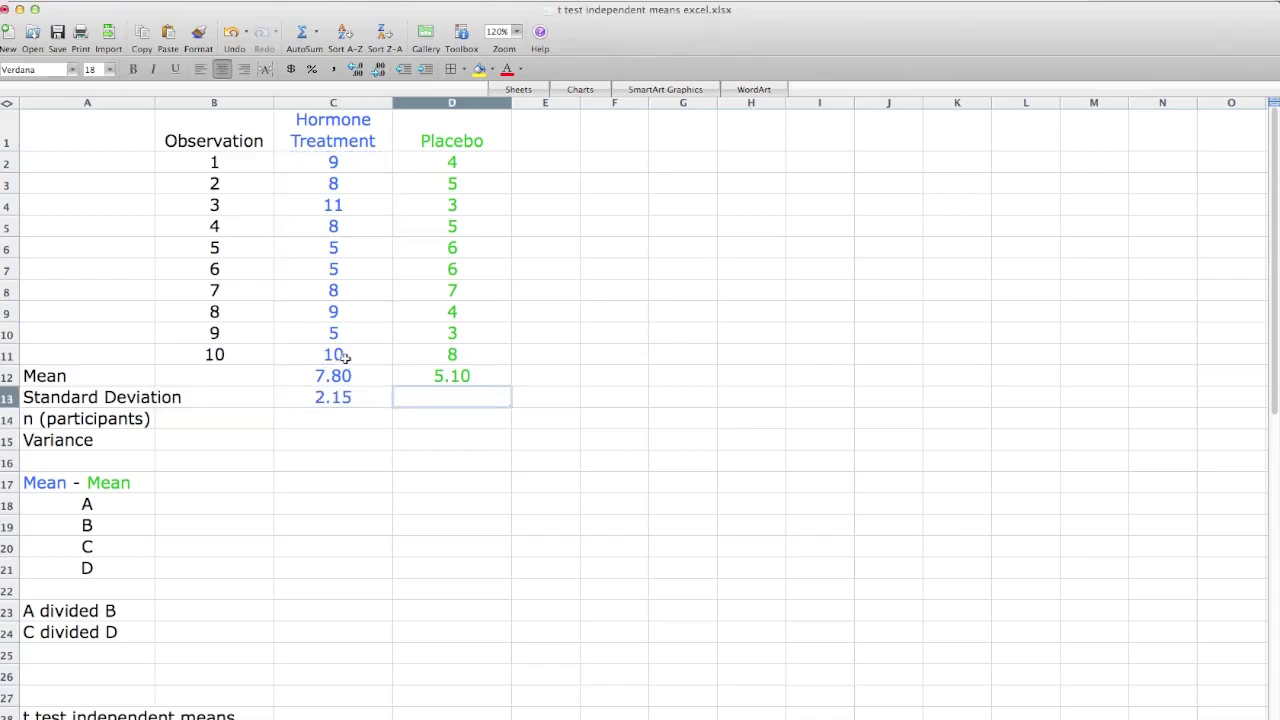
{"action": "type", "text": "=s"}
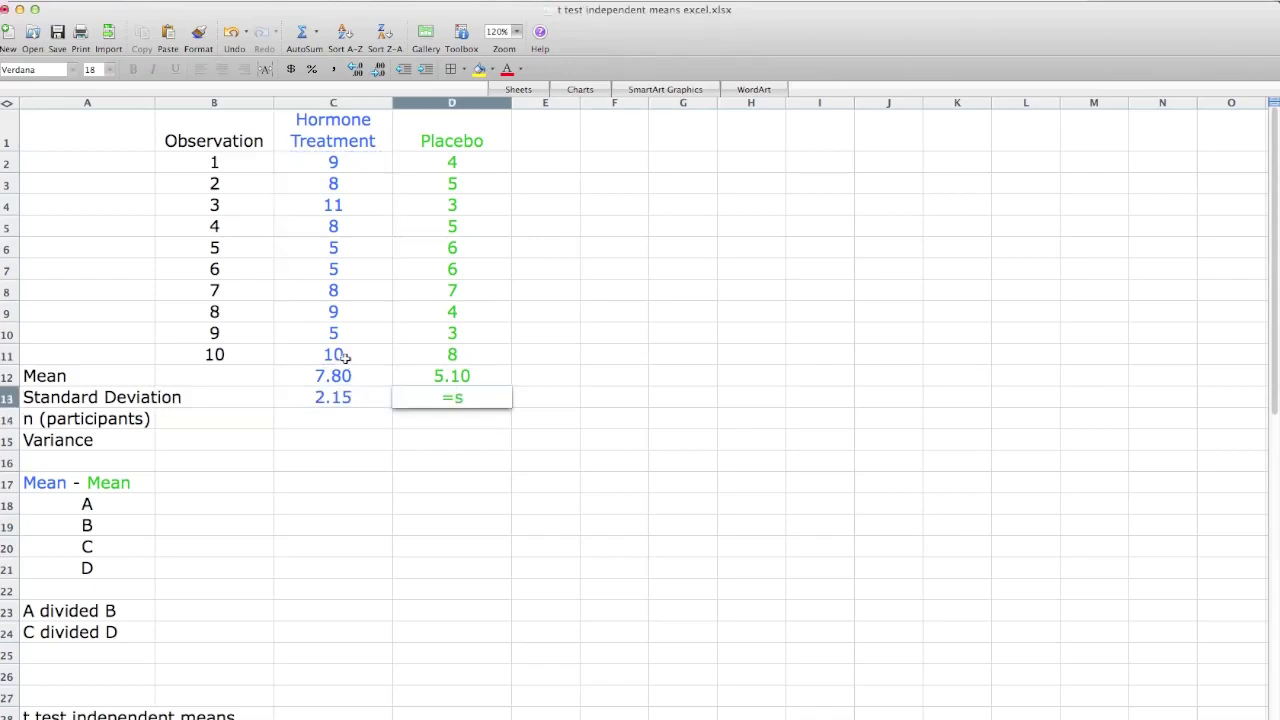
{"action": "type", "text": "tdev("}
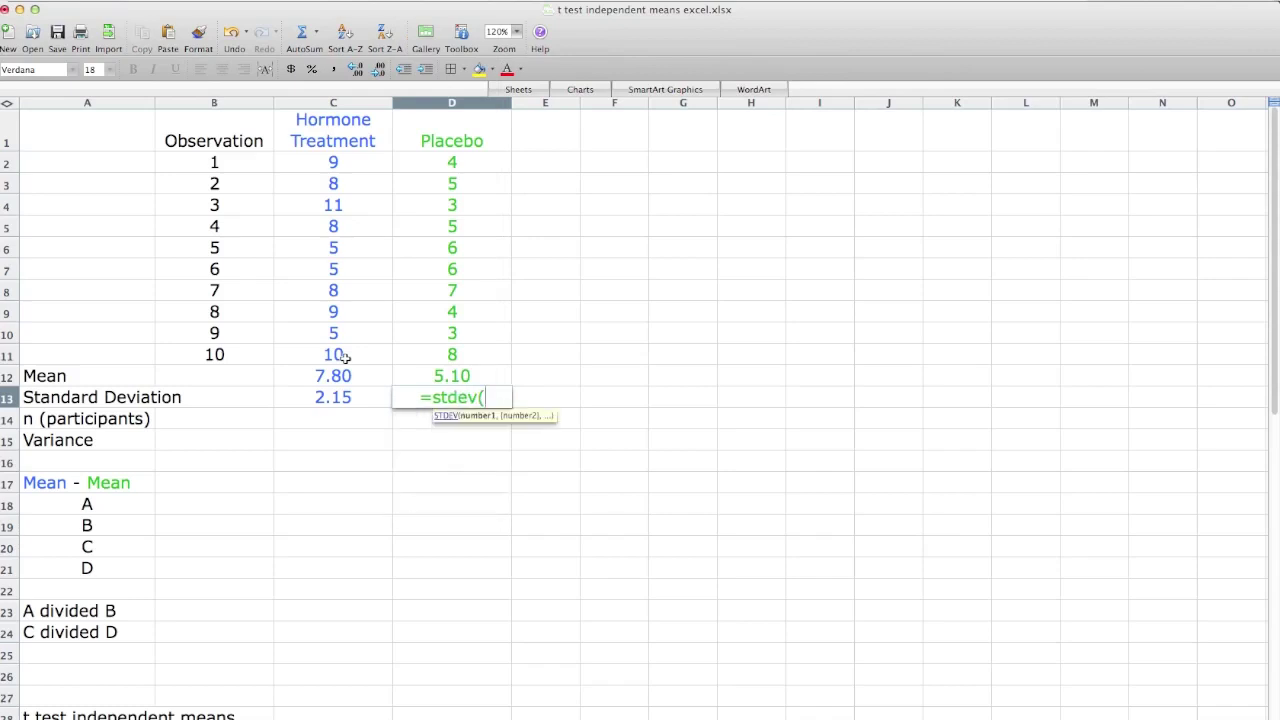
{"action": "left_click_drag", "start_coordinate": [457, 160], "coordinate": [467, 357]}
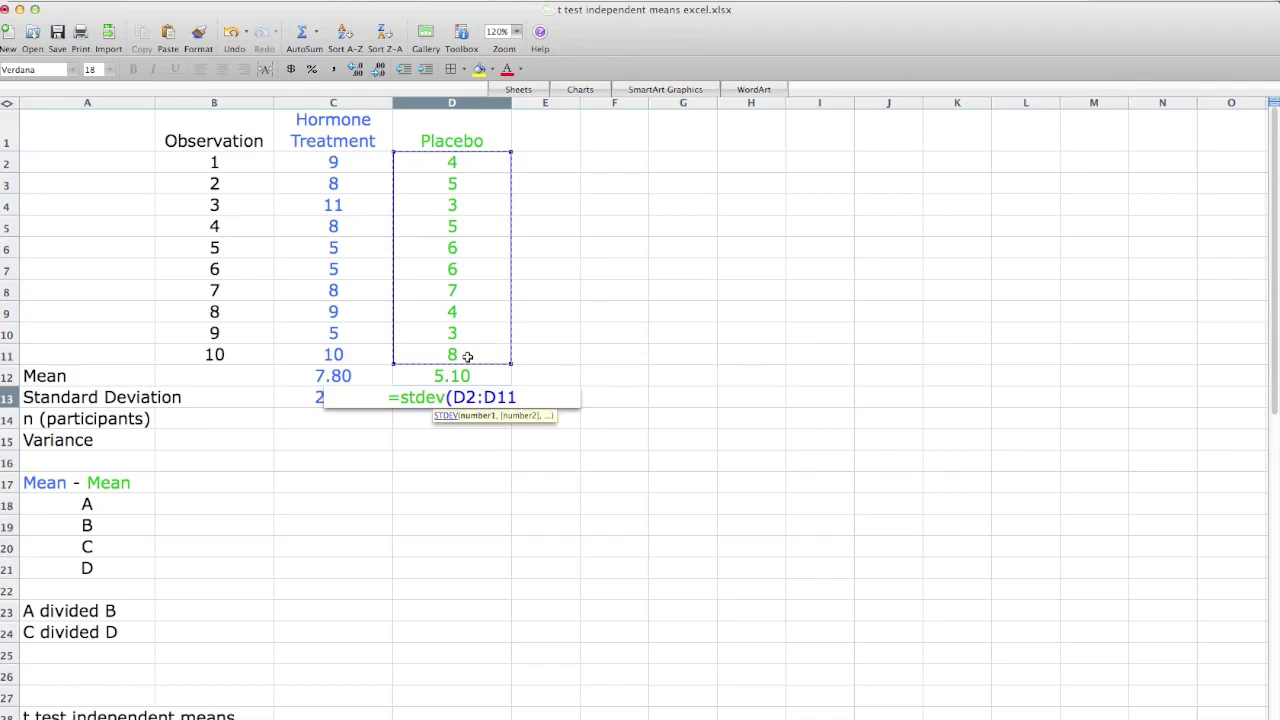
{"action": "type", "text": ")"}
{"action": "key", "text": "Return"}
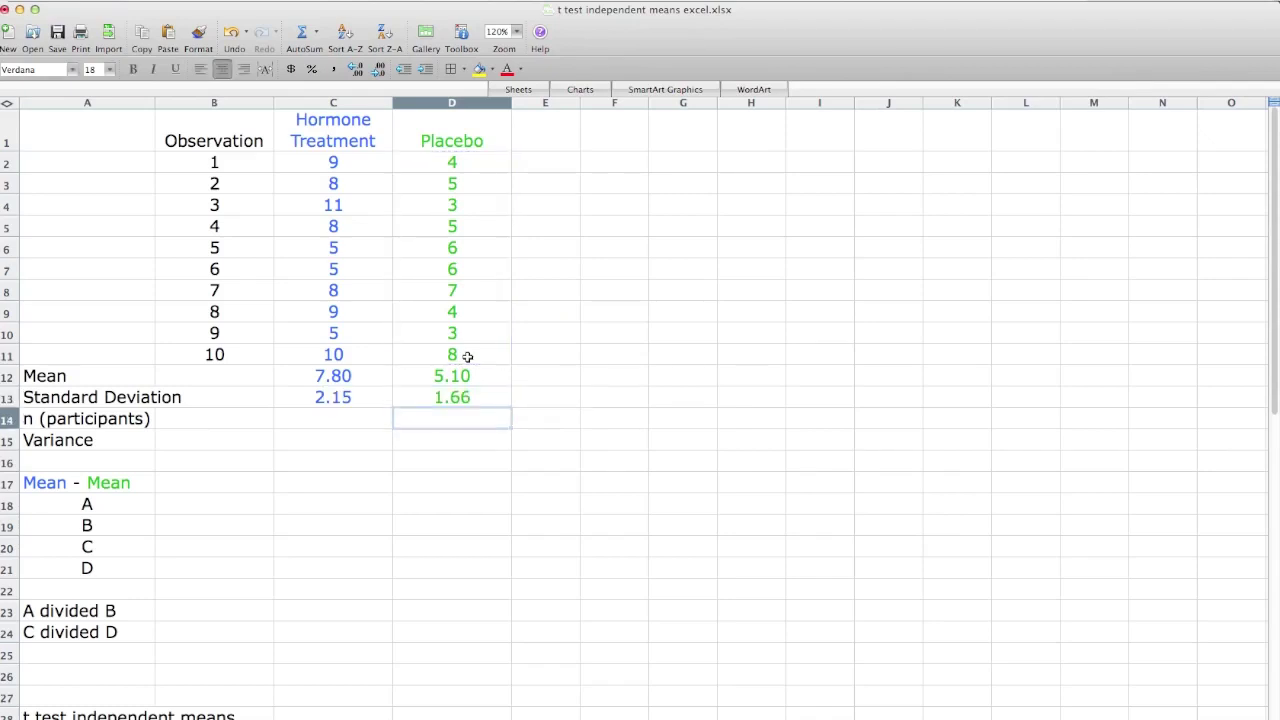
Count the Hormone Treatment participants in C14 with =count(C2:C11)
{"action": "left_click", "coordinate": [353, 418]}
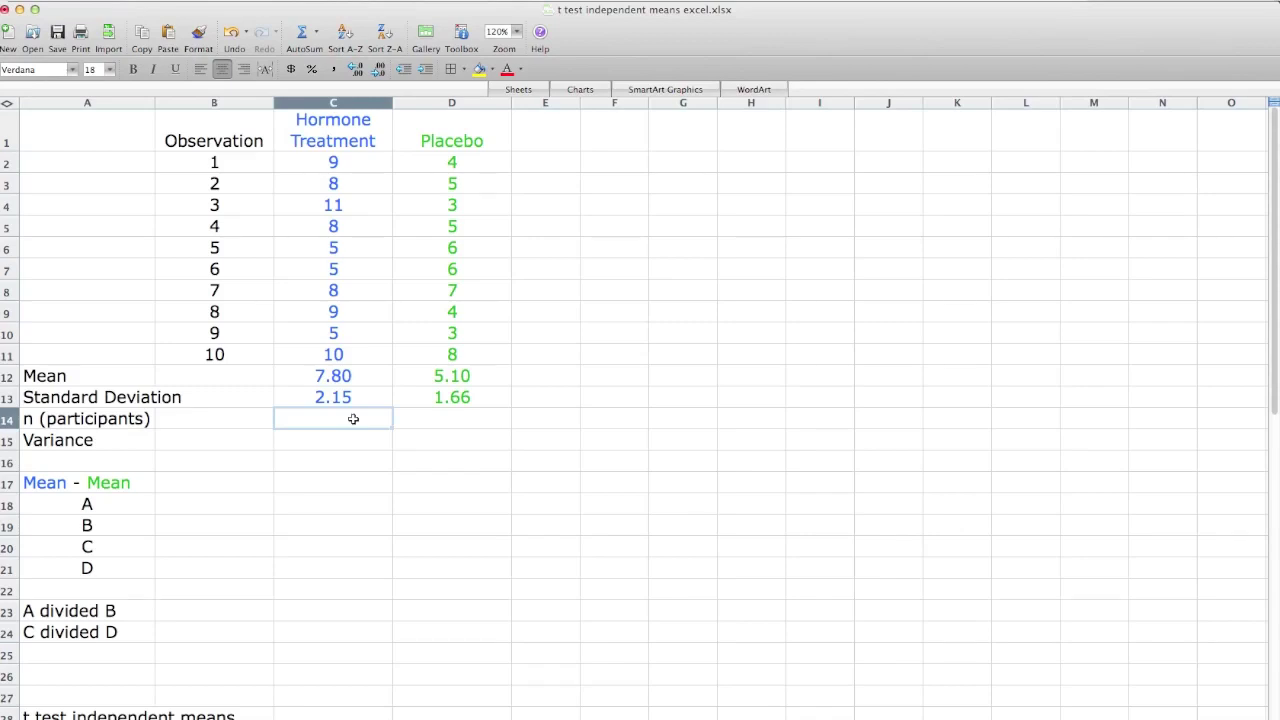
{"action": "type", "text": "=count("}
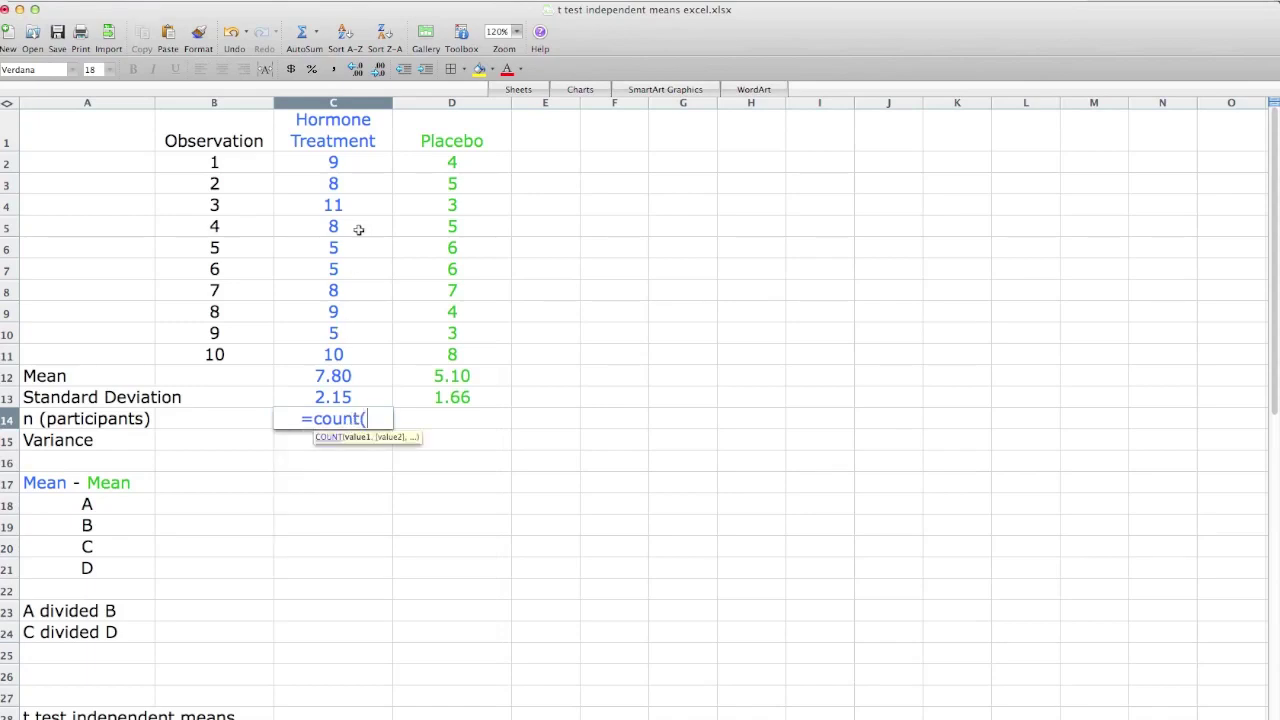
{"action": "left_click", "coordinate": [345, 167]}
{"action": "left_click_drag", "start_coordinate": [345, 167], "coordinate": [350, 358]}
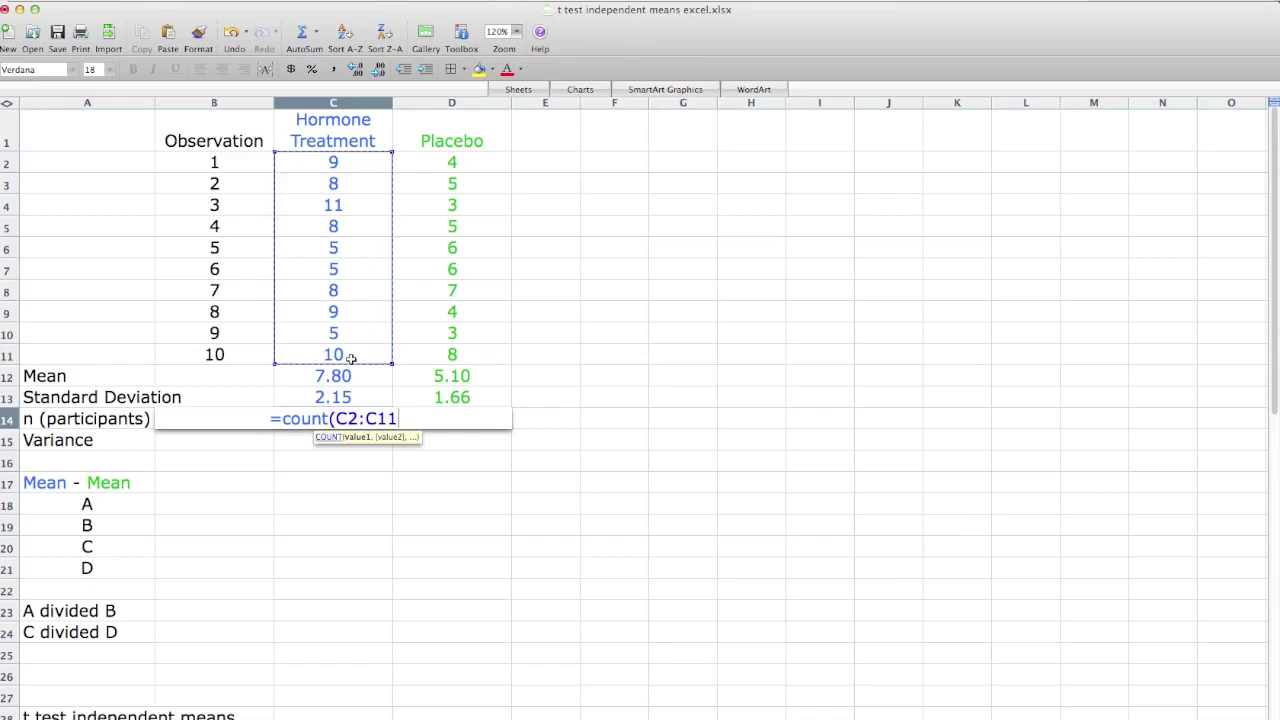
{"action": "type", "text": ")"}
{"action": "key", "text": "Return"}
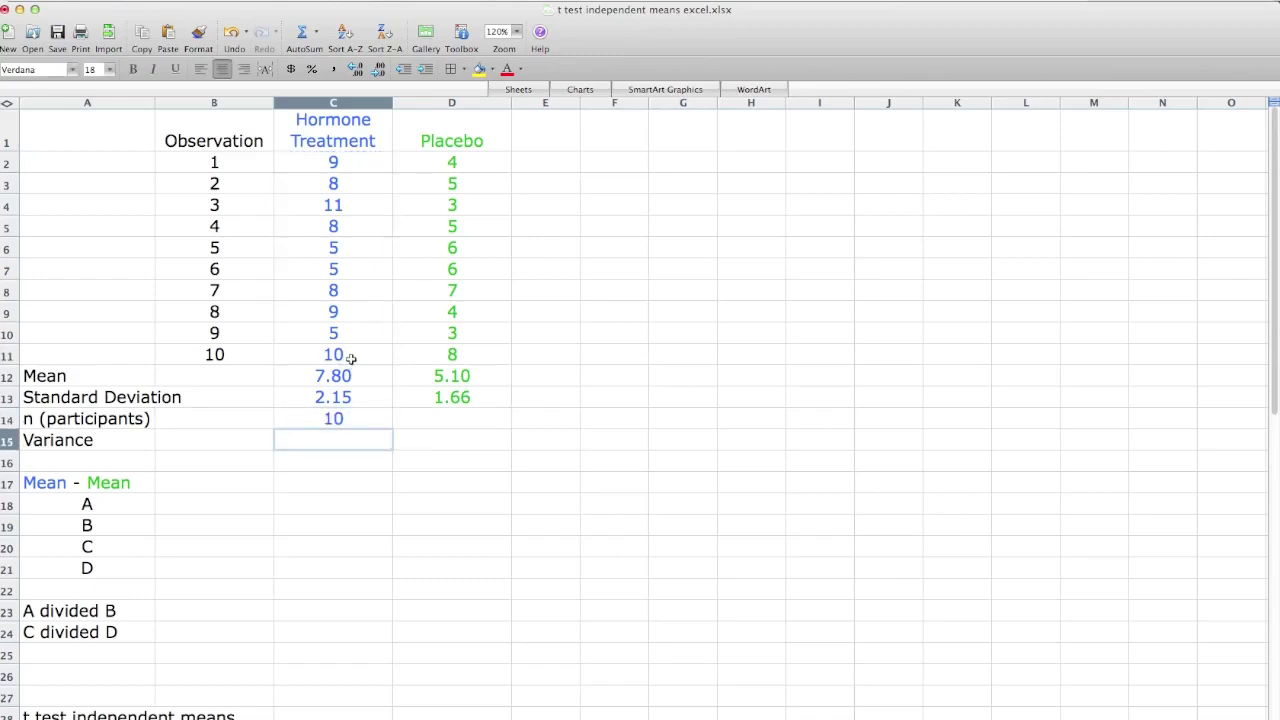
Count the Placebo participants in D14 with =count(D2:D11)
{"action": "left_click", "coordinate": [440, 425]}
{"action": "type", "text": "=count("}
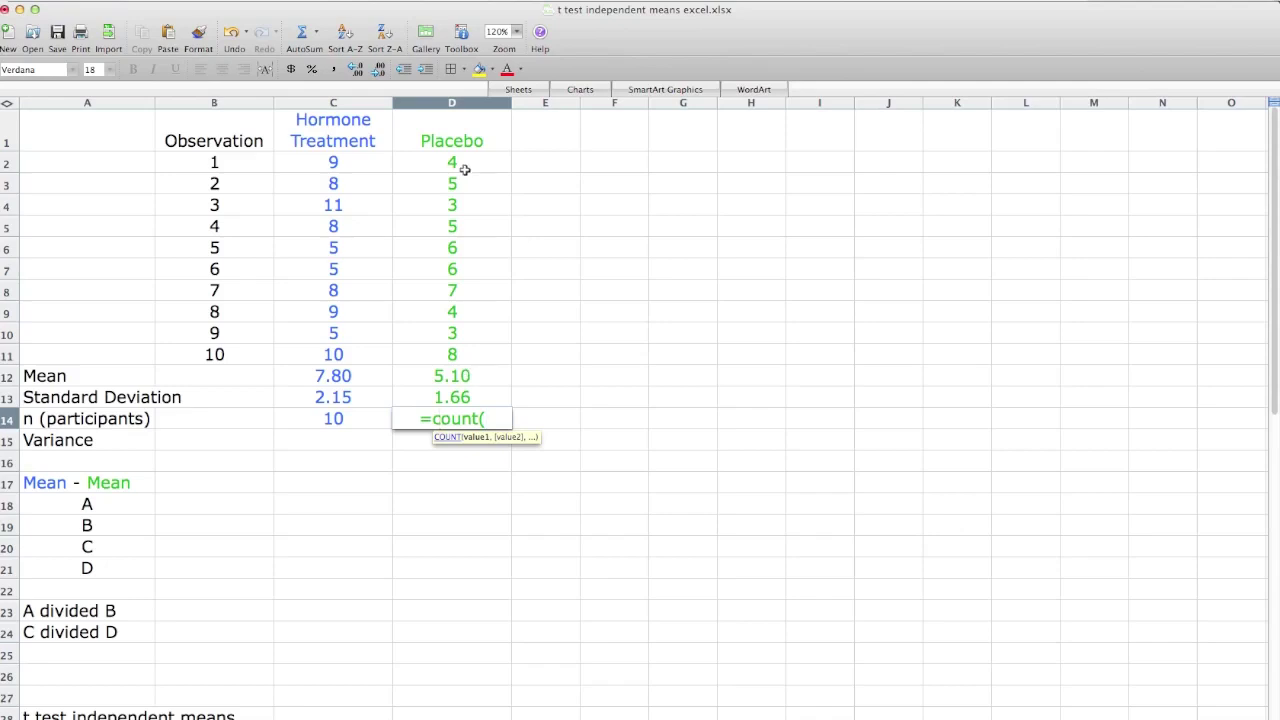
{"action": "left_click_drag", "start_coordinate": [462, 165], "coordinate": [449, 349]}
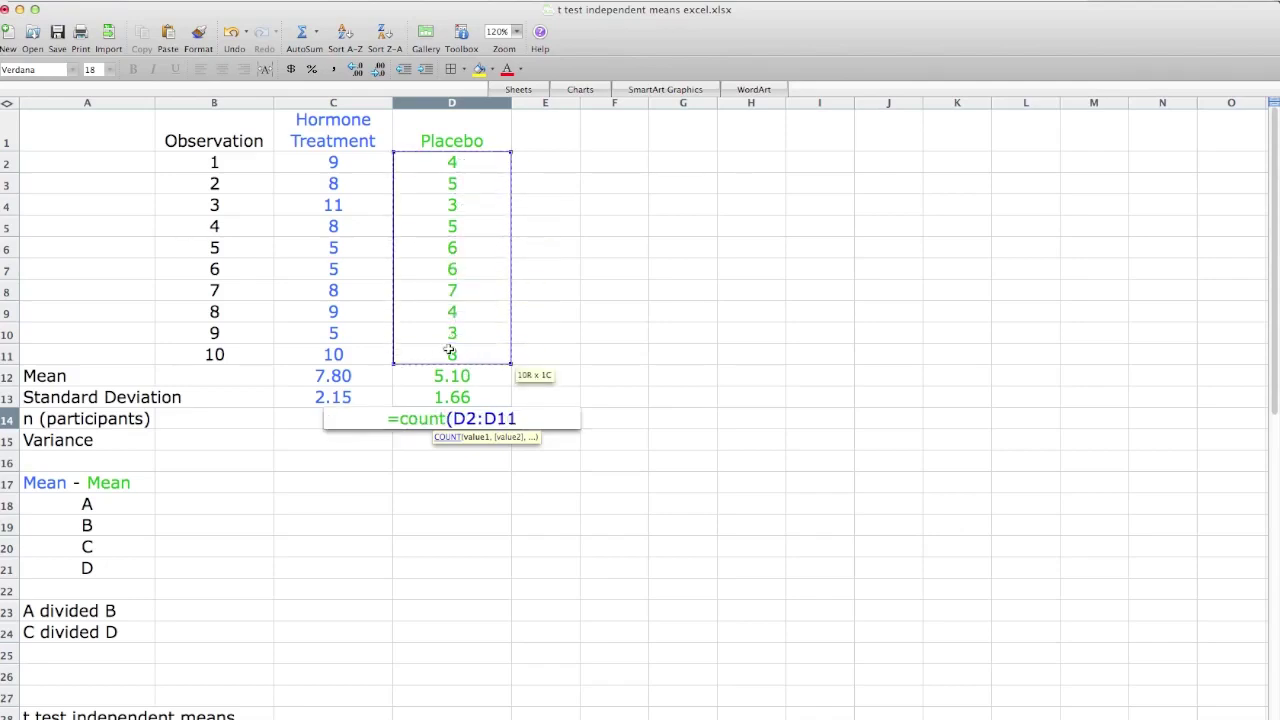
{"action": "type", "text": ")"}
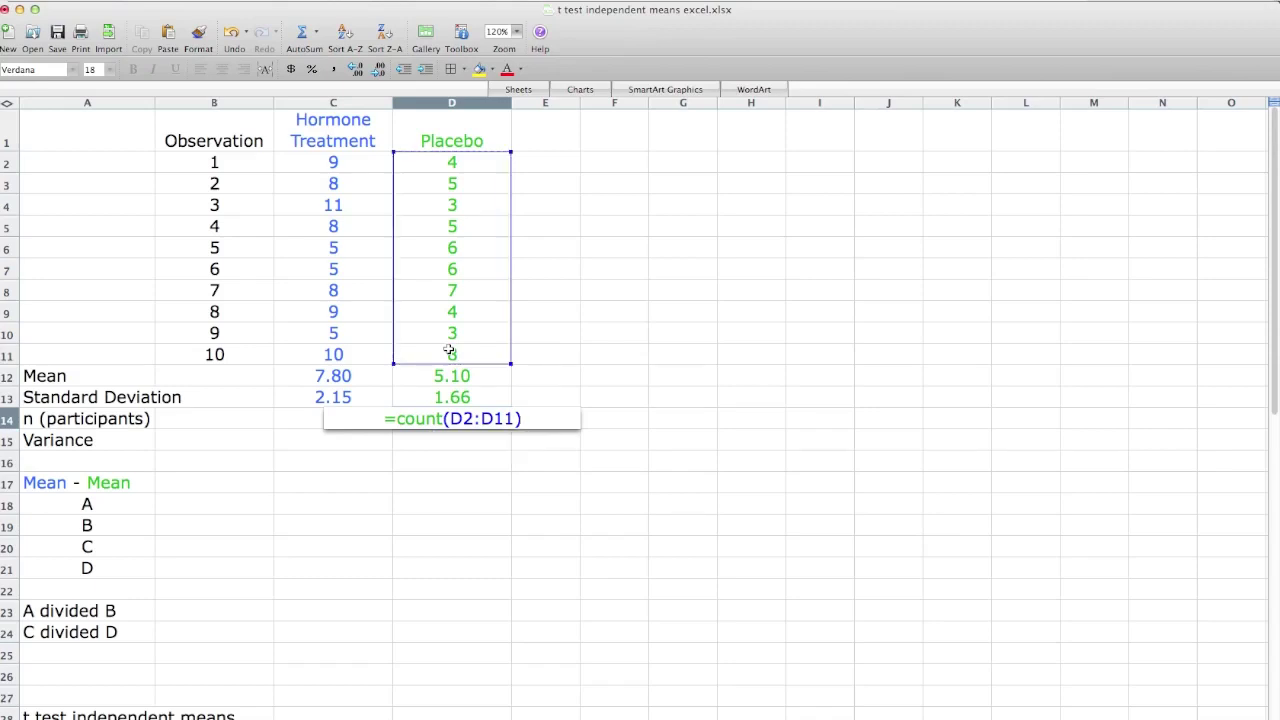
{"action": "key", "text": "Return"}
Calculate the Hormone Treatment variance in C15 by squaring its standard deviation with =C13^2
{"action": "key", "text": "Left"}
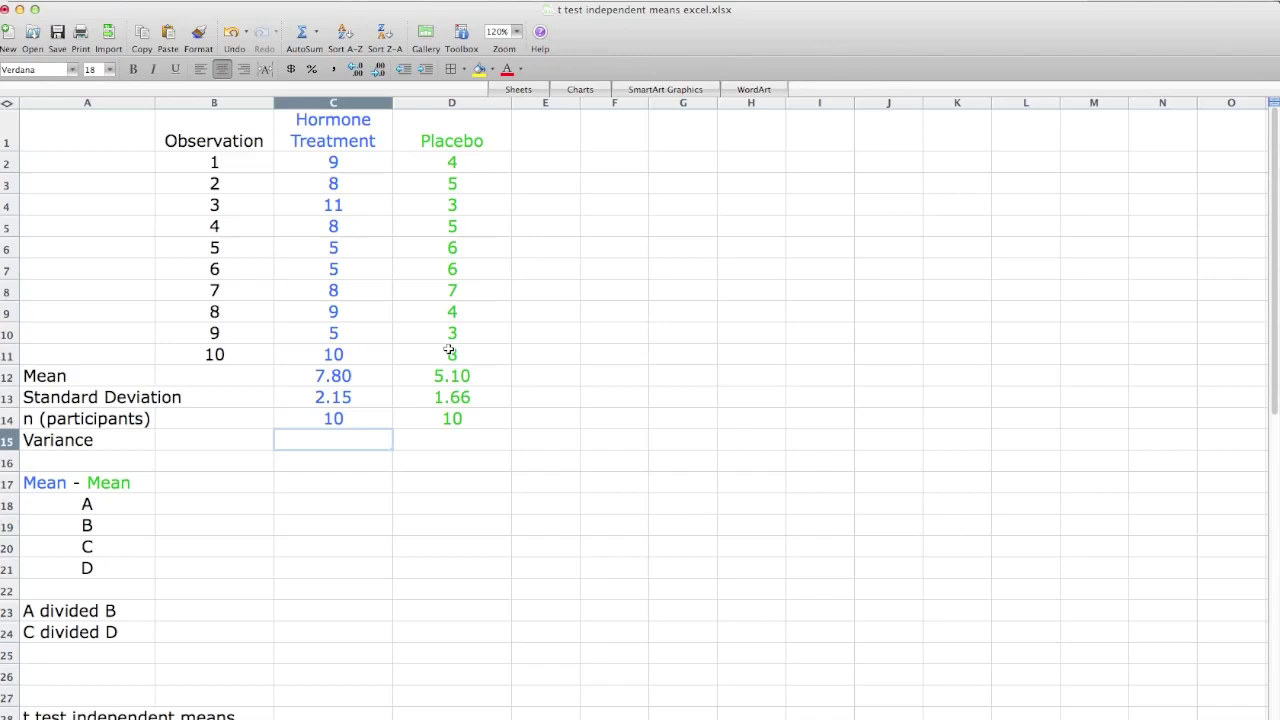
{"action": "type", "text": "="}
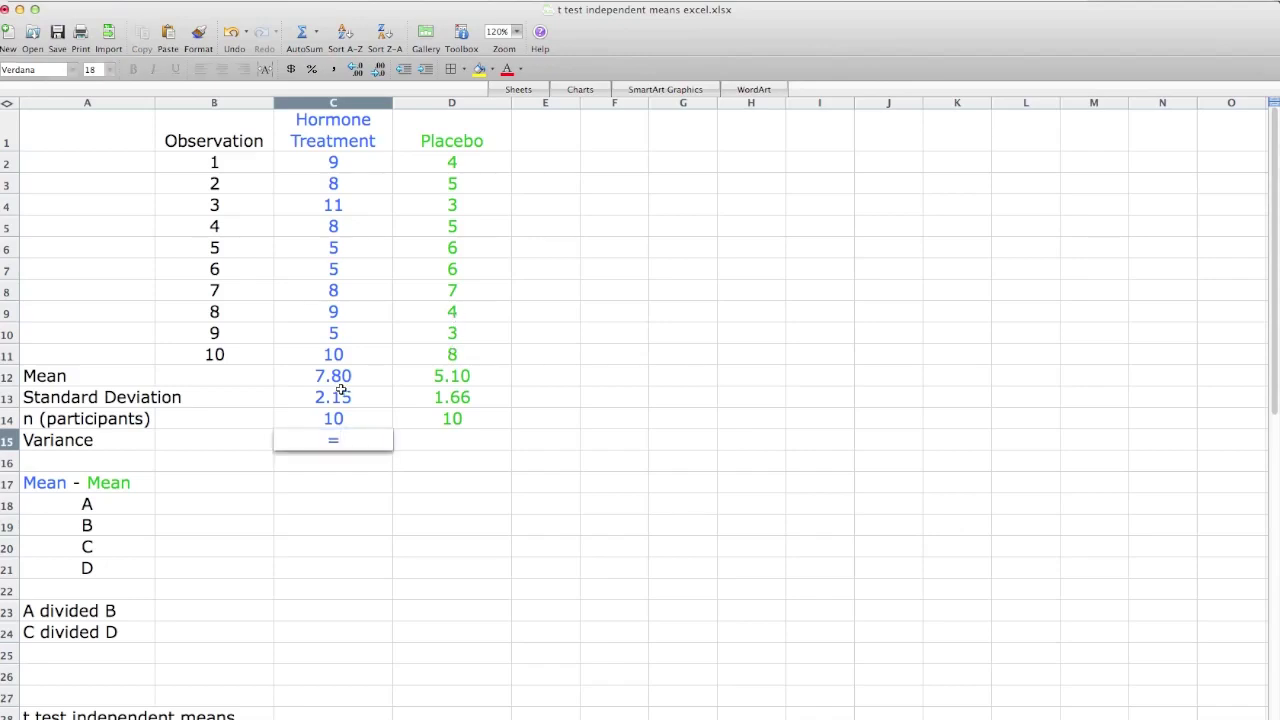
{"action": "left_click", "coordinate": [350, 397]}
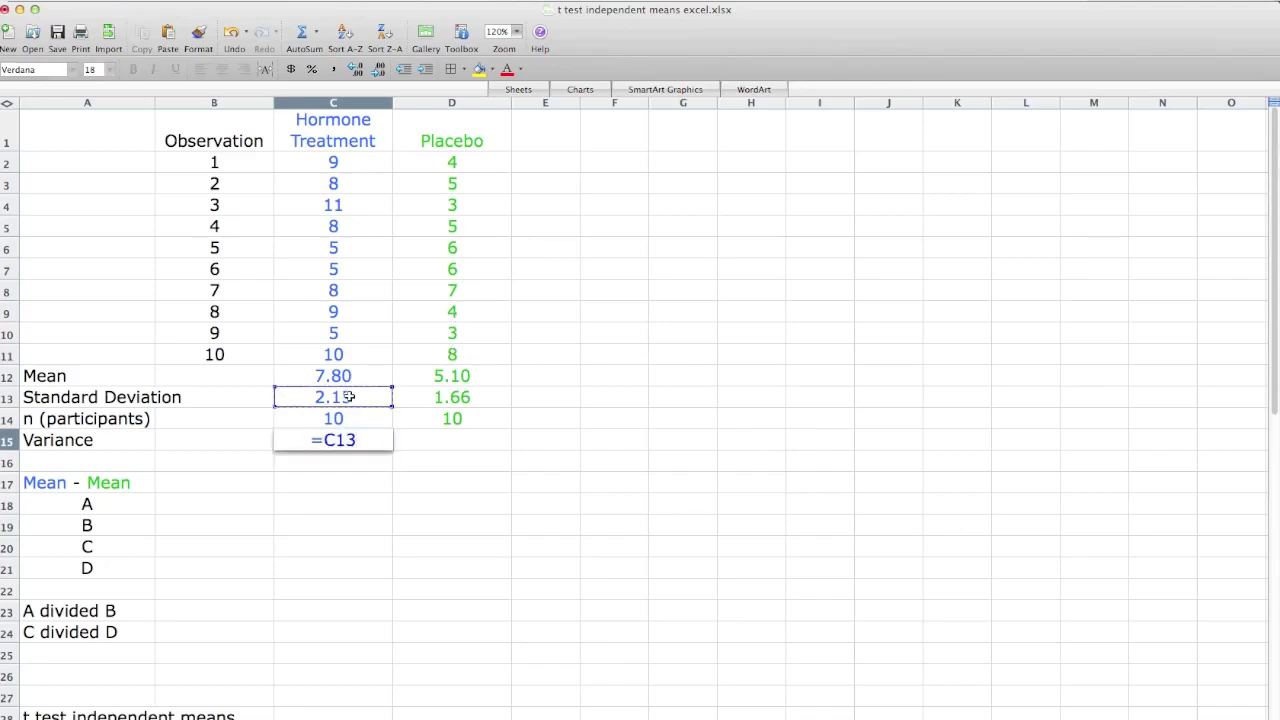
{"action": "type", "text": "^2"}
{"action": "key", "text": "Return"}
Calculate the Placebo variance in D15 by squaring its standard deviation with =D13^2
{"action": "key", "text": "Right"}
{"action": "key", "text": "Up"}
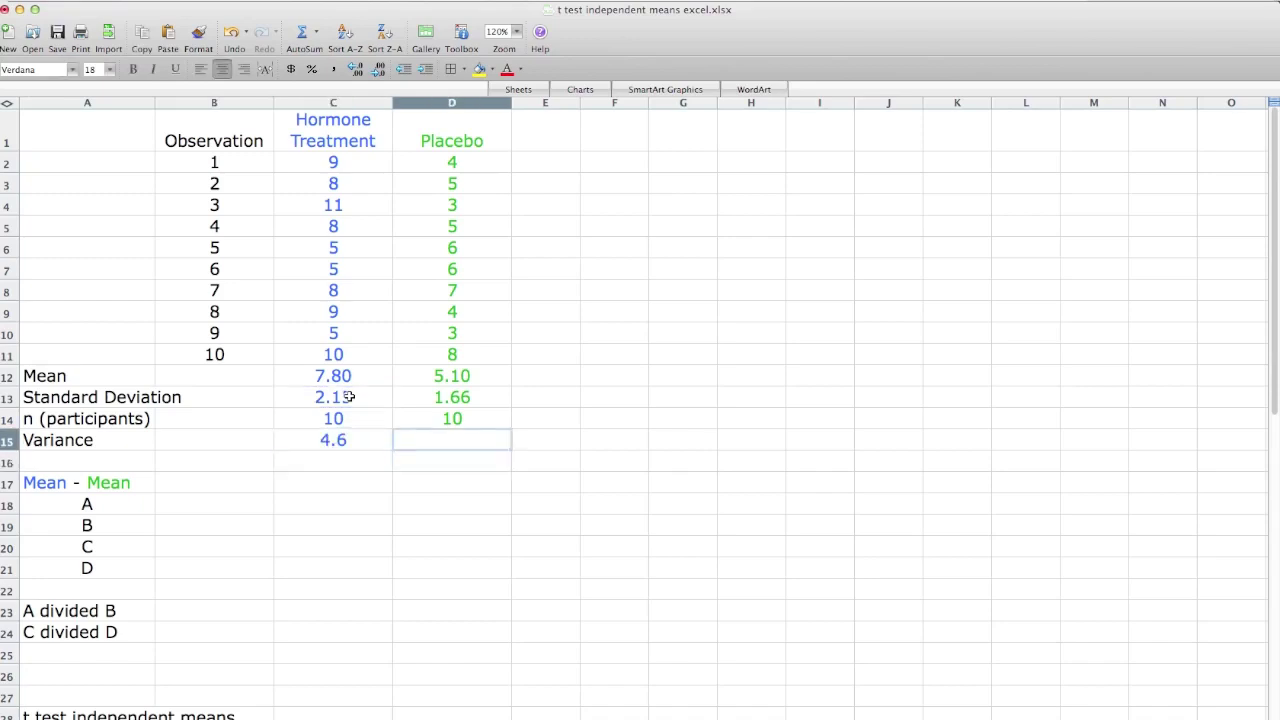
{"action": "type", "text": "="}
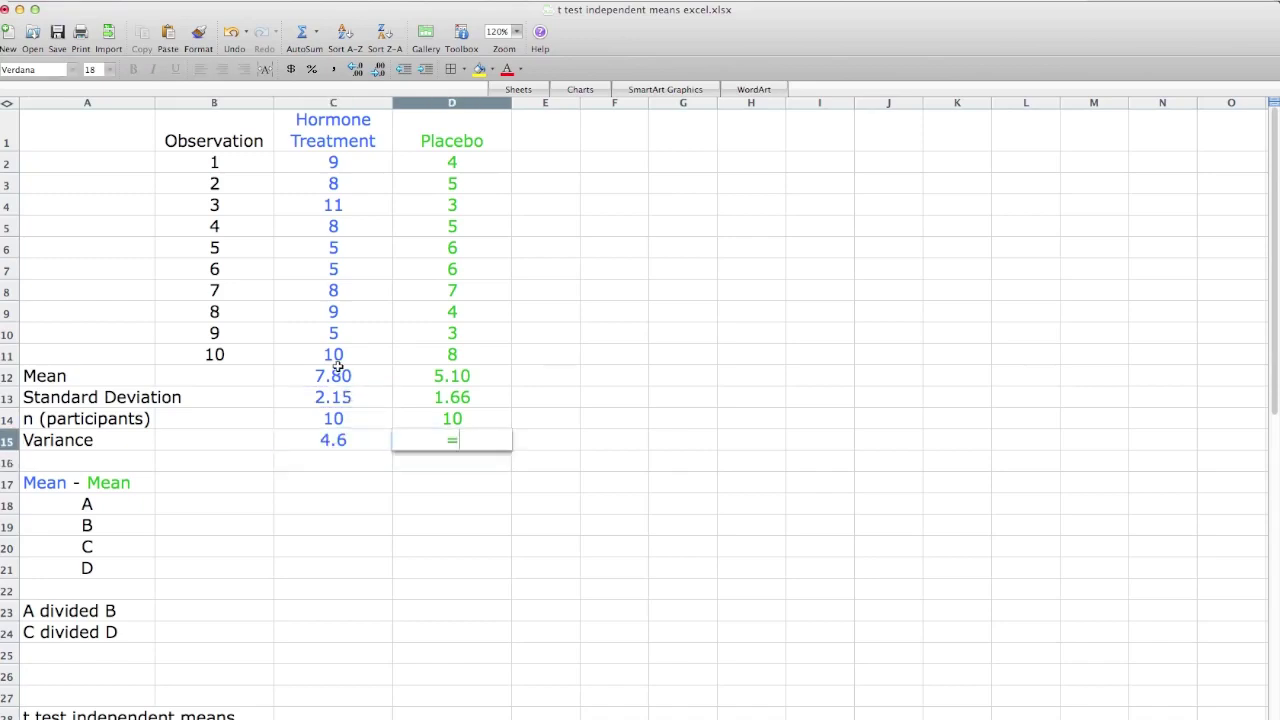
{"action": "left_click", "coordinate": [432, 398]}
{"action": "type", "text": "^2"}
{"action": "key", "text": "Return"}
{"action": "key", "text": "Return"}
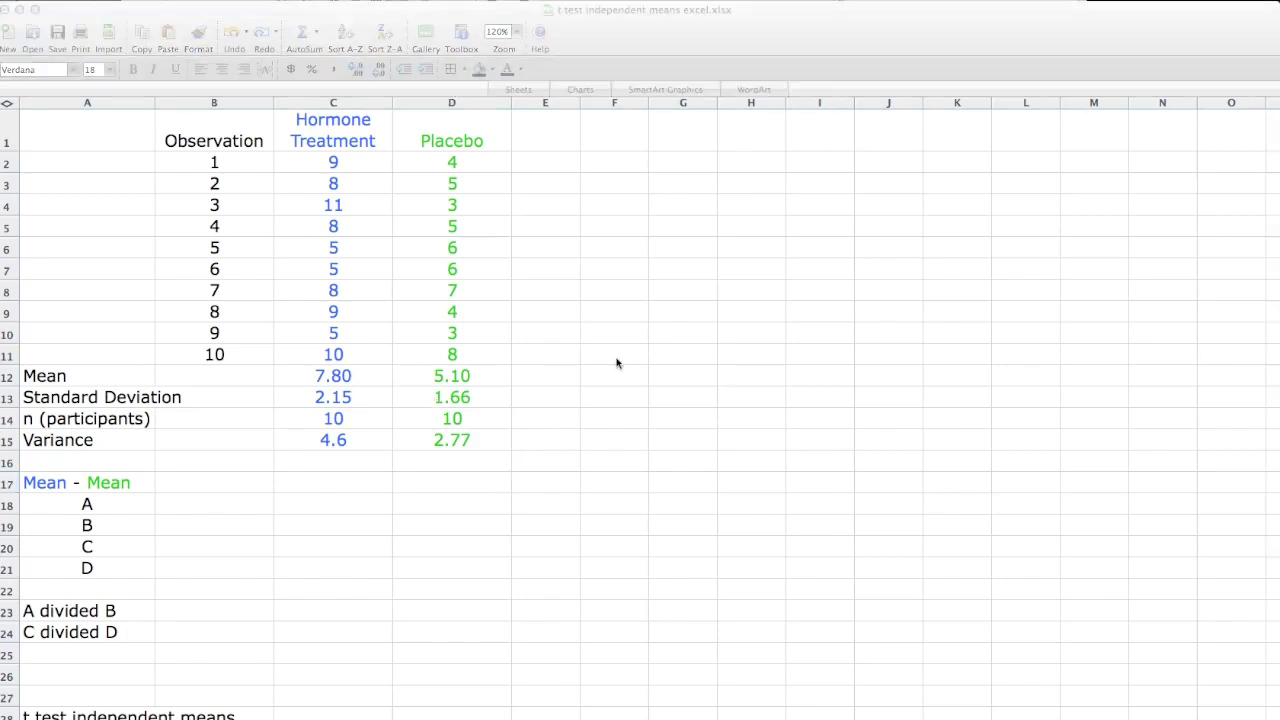
Calculate the difference between the Hormone Treatment and Placebo means in E17 with =C12-D12
{"action": "left_click", "coordinate": [553, 489]}
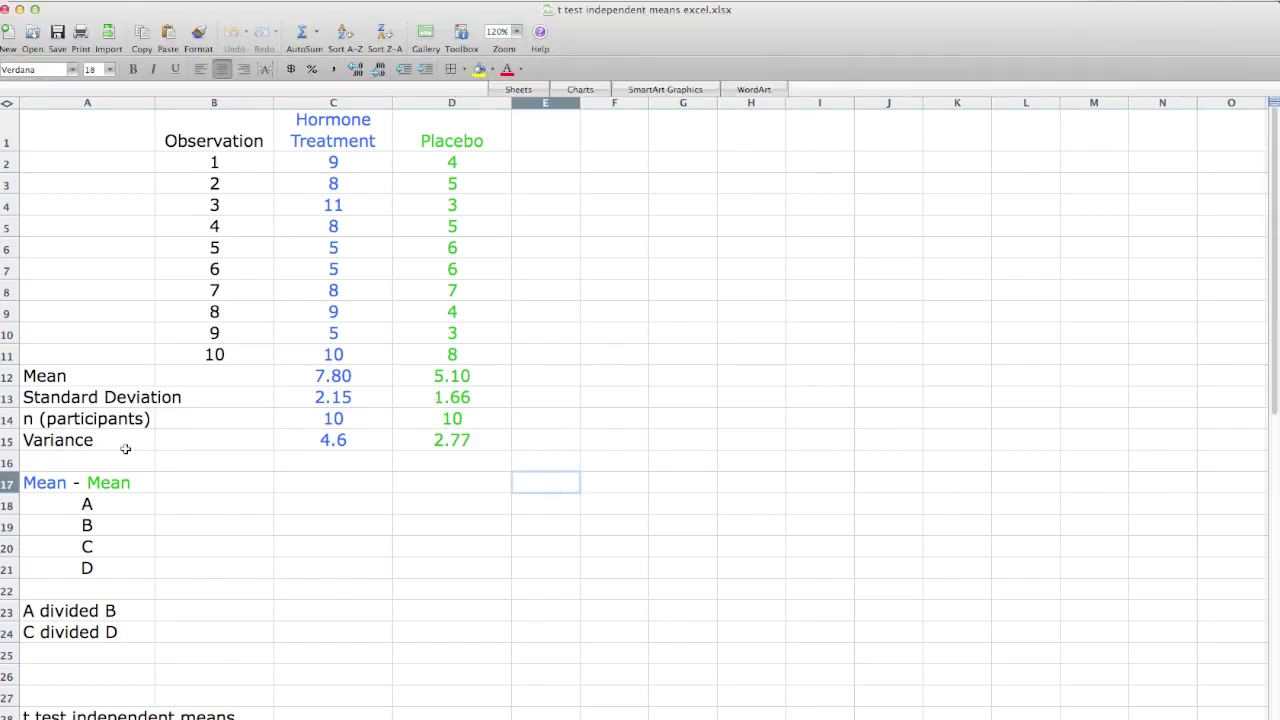
{"action": "left_click", "coordinate": [99, 486]}
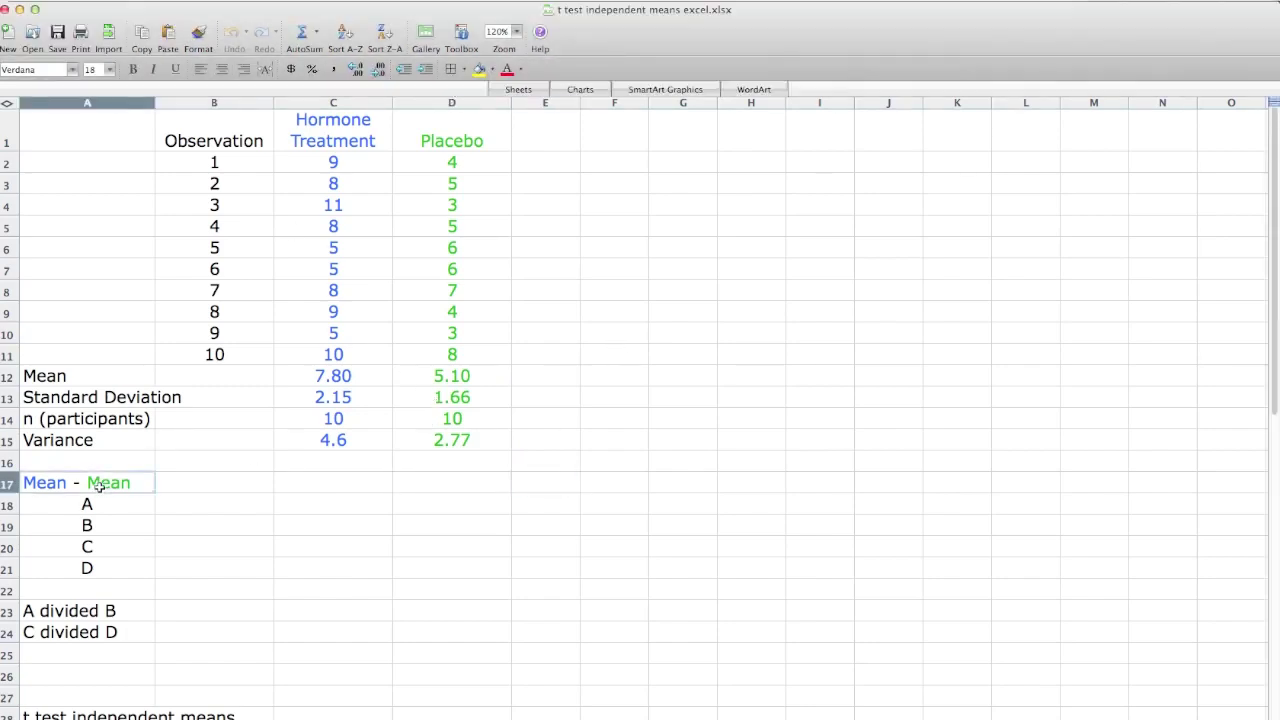
{"action": "left_click", "coordinate": [549, 486]}
{"action": "double_click", "coordinate": [549, 486]}
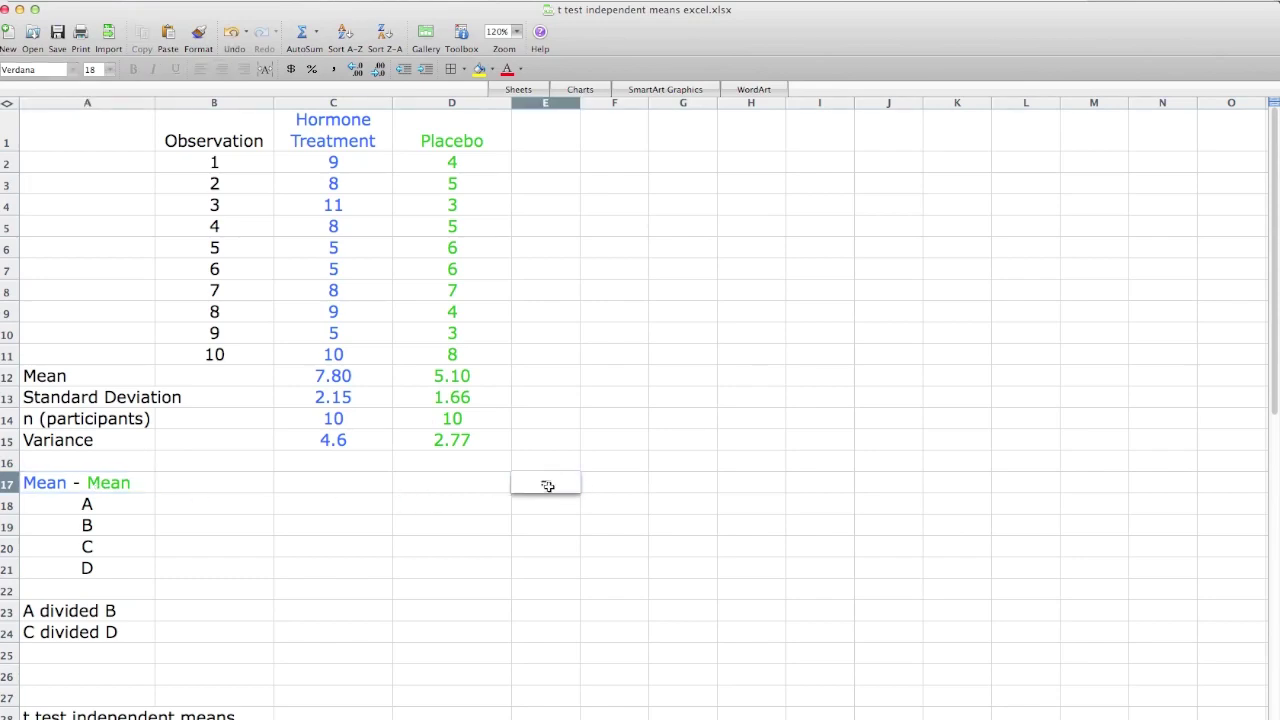
{"action": "type", "text": "="}
{"action": "left_click", "coordinate": [341, 375]}
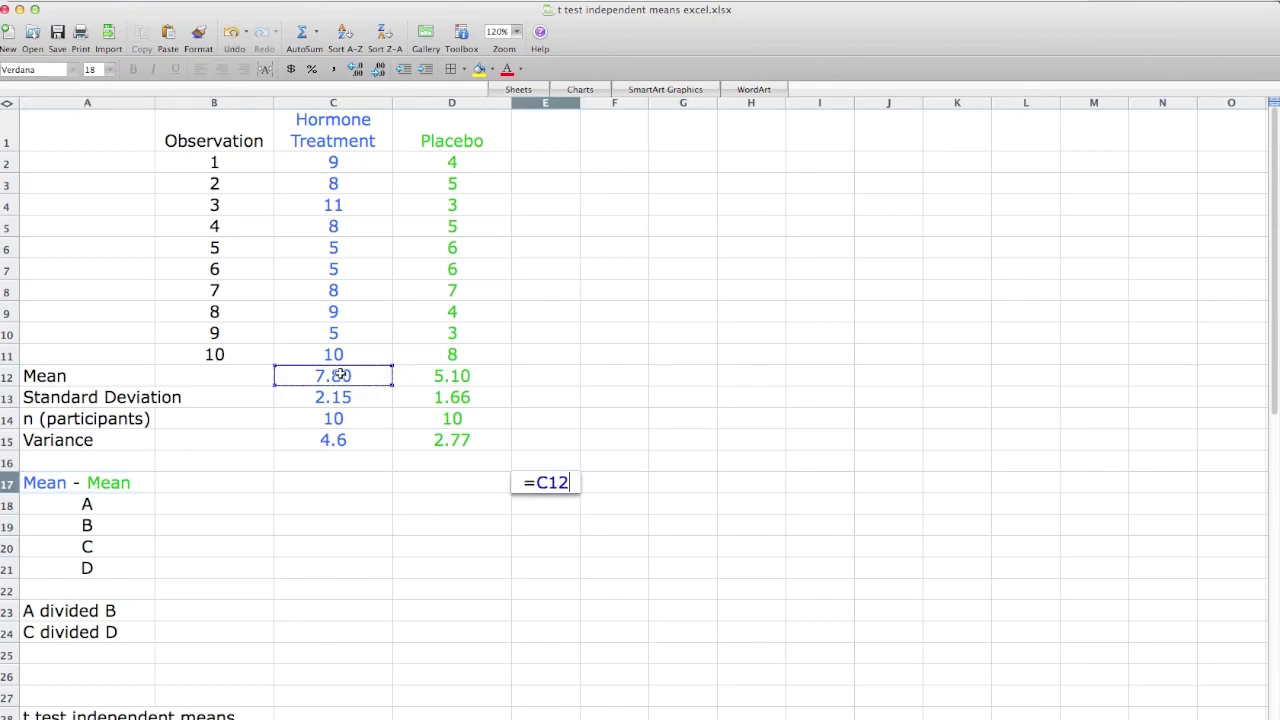
{"action": "type", "text": "-"}
{"action": "left_click", "coordinate": [443, 375]}
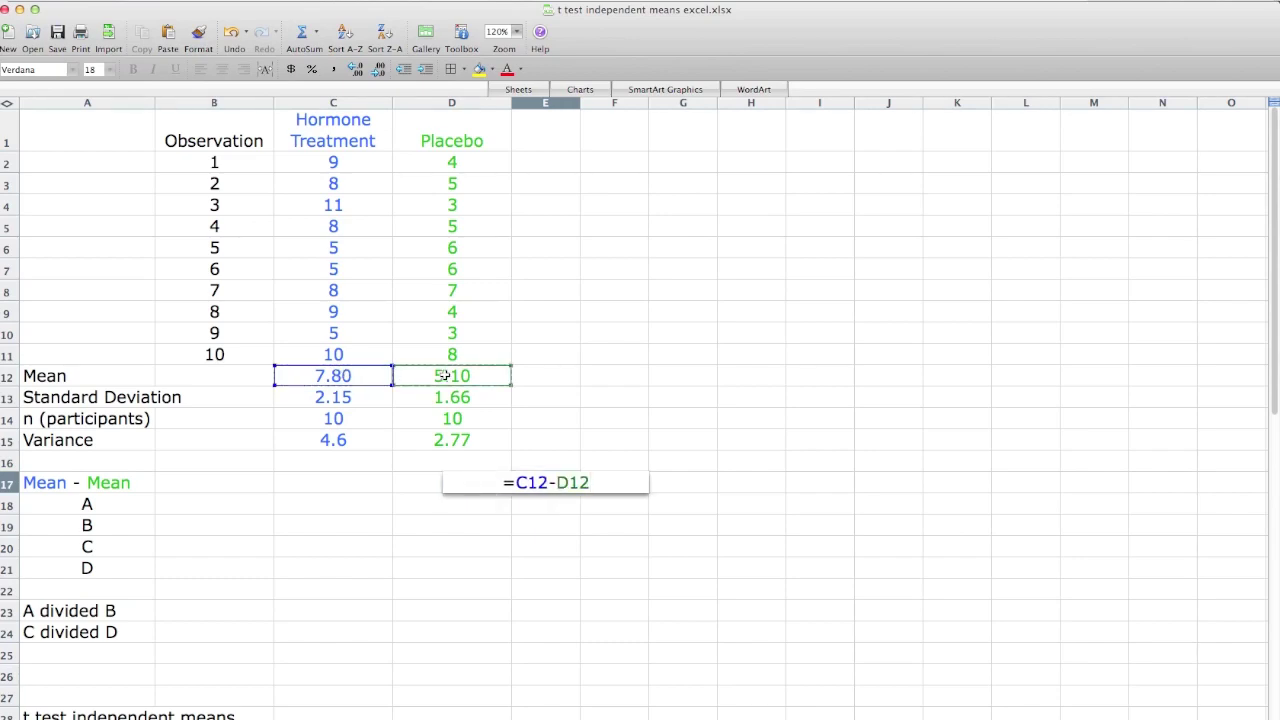
{"action": "key", "text": "Return"}
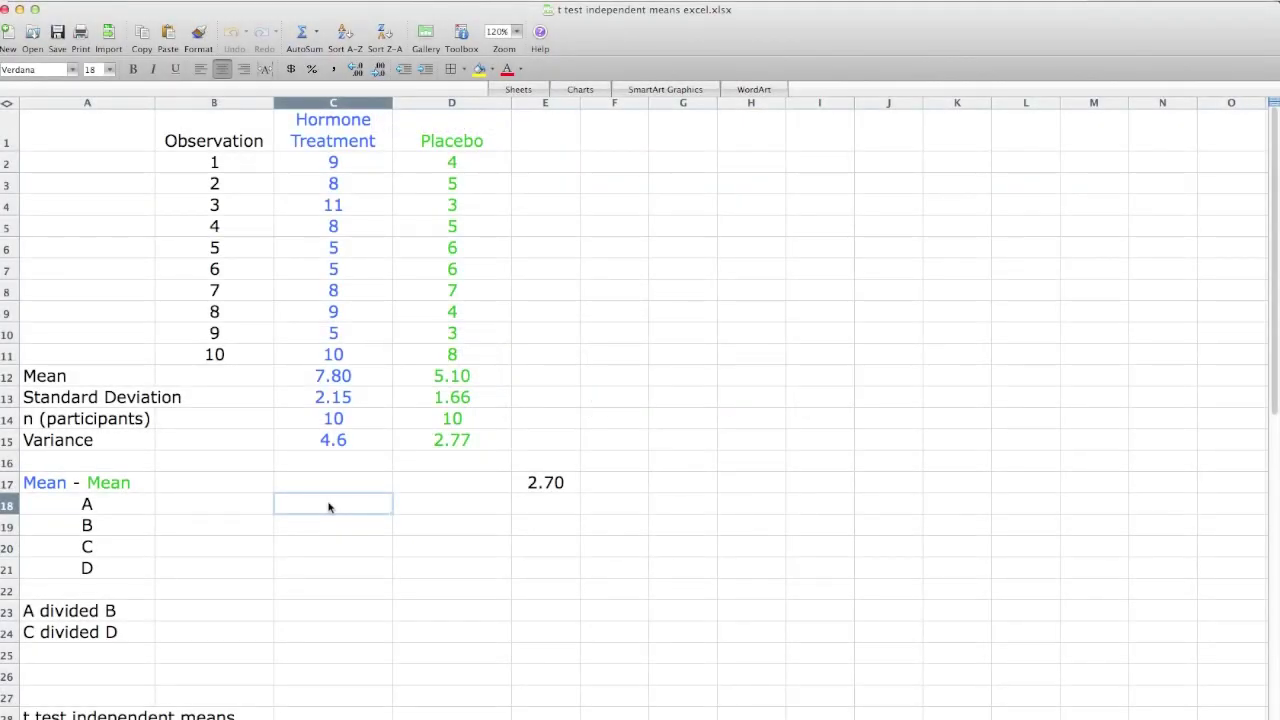
Calculate the Hormone Treatment part of row A in C18 with =(C14-1)*C15
{"action": "type", "text": "="}
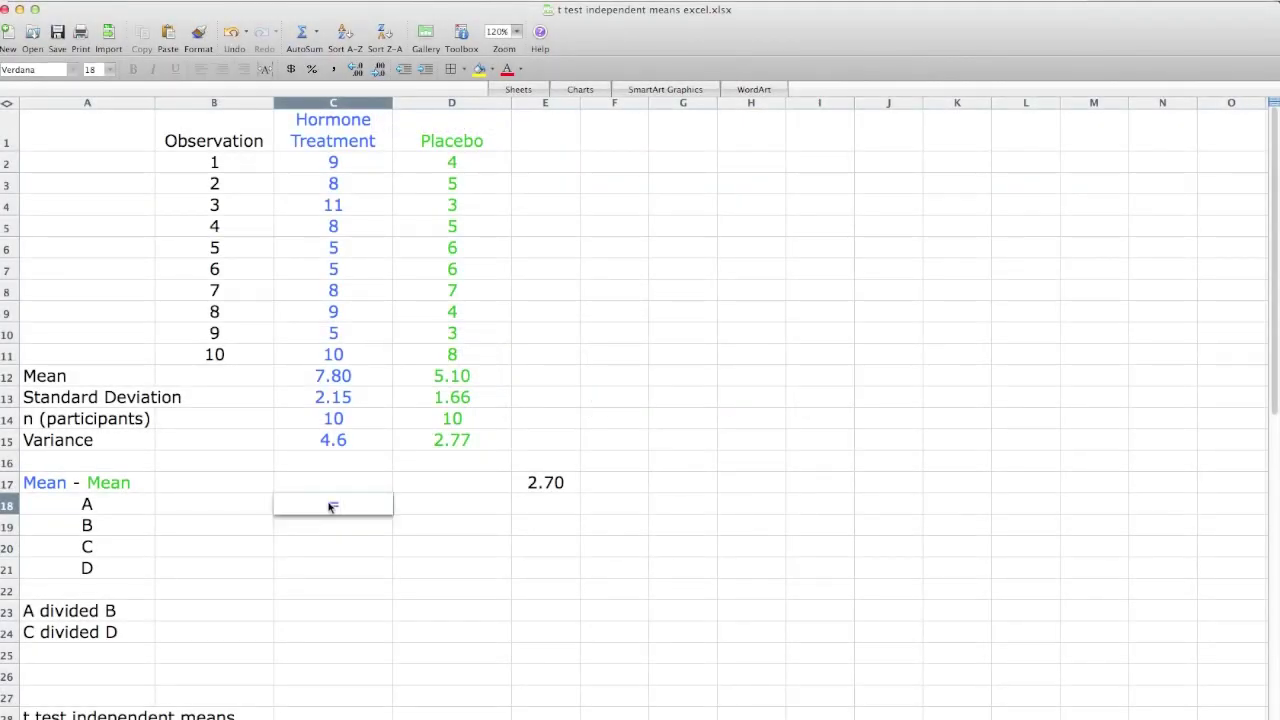
{"action": "left_click", "coordinate": [334, 419]}
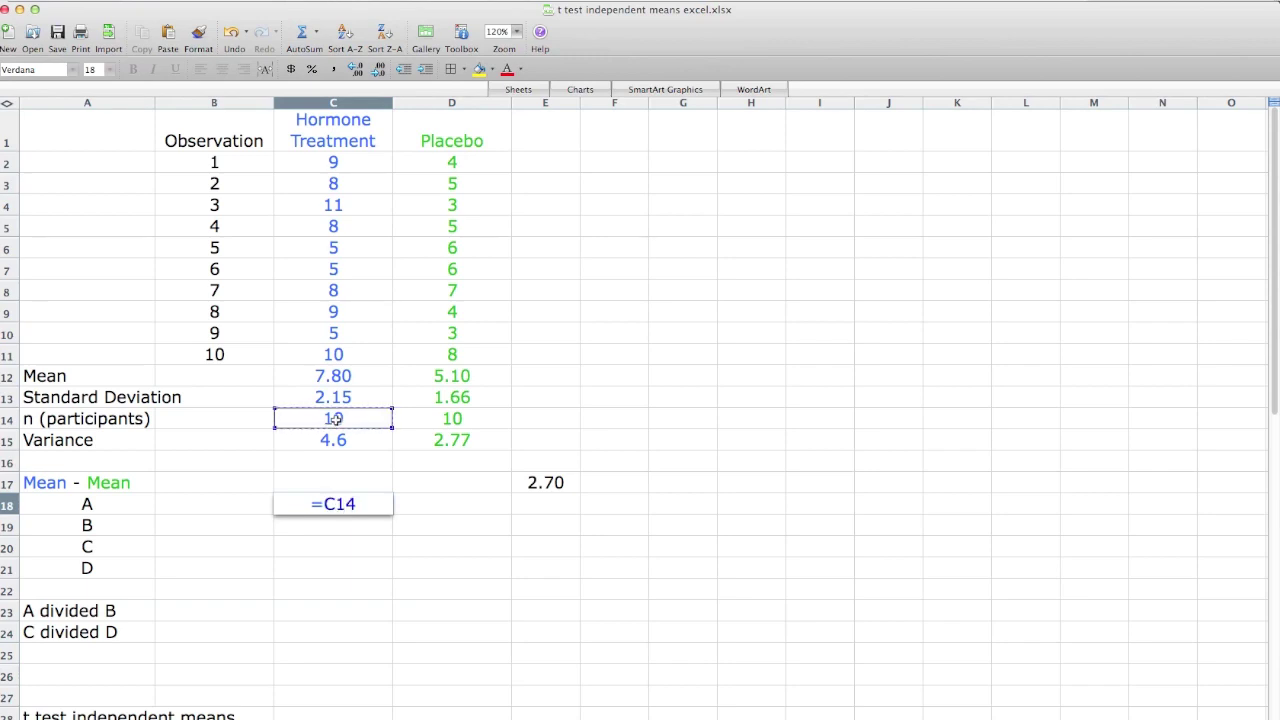
{"action": "type", "text": "-1*"}
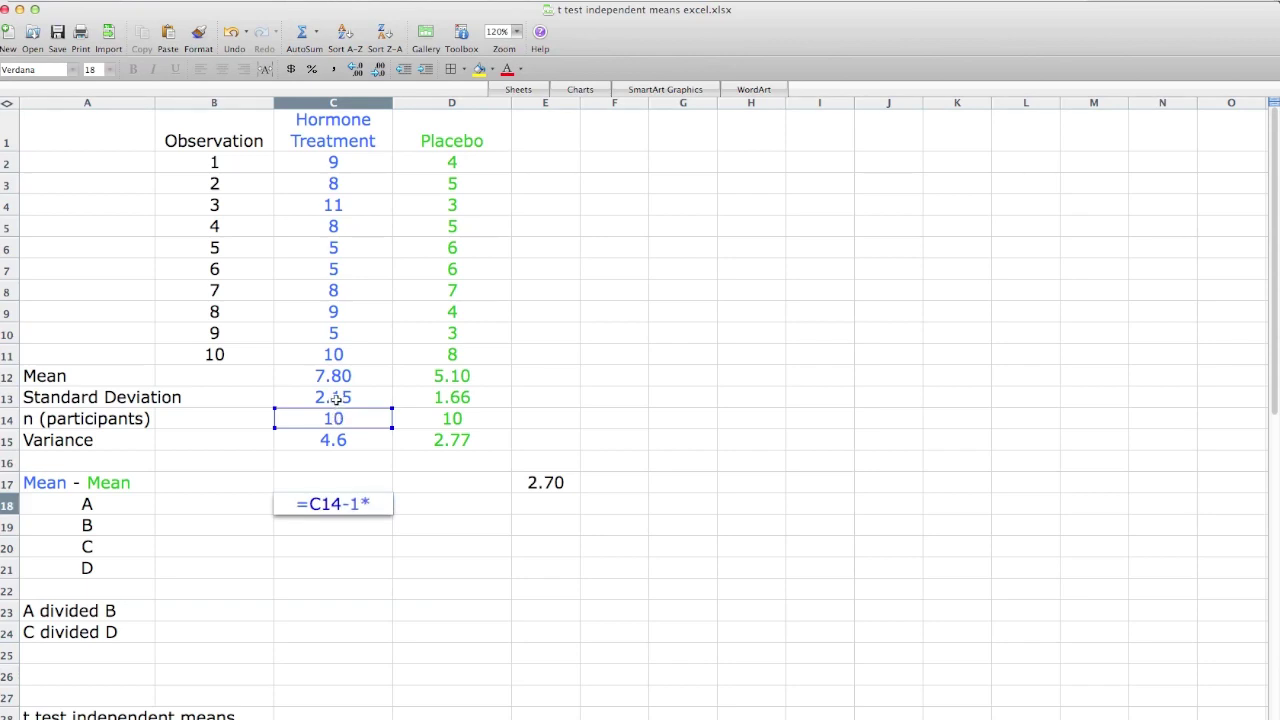
{"action": "left_click", "coordinate": [331, 439]}
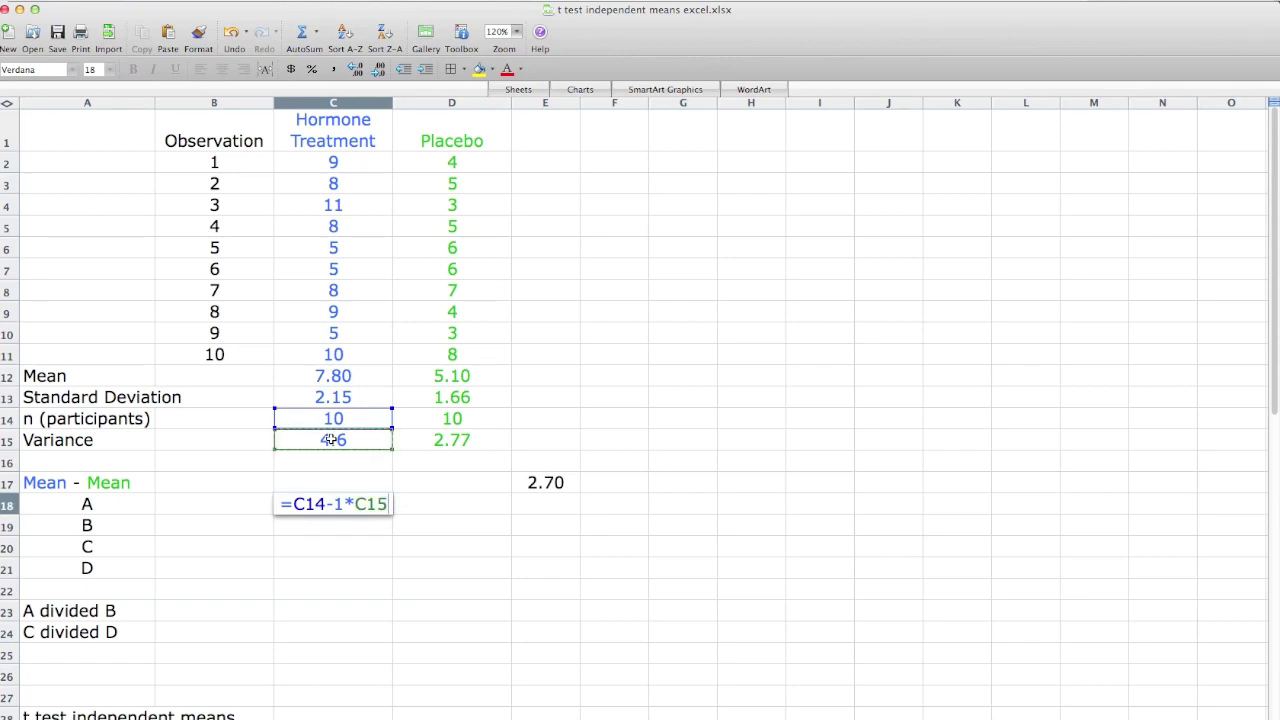
{"action": "left_click", "coordinate": [344, 503]}
{"action": "type", "text": ")"}
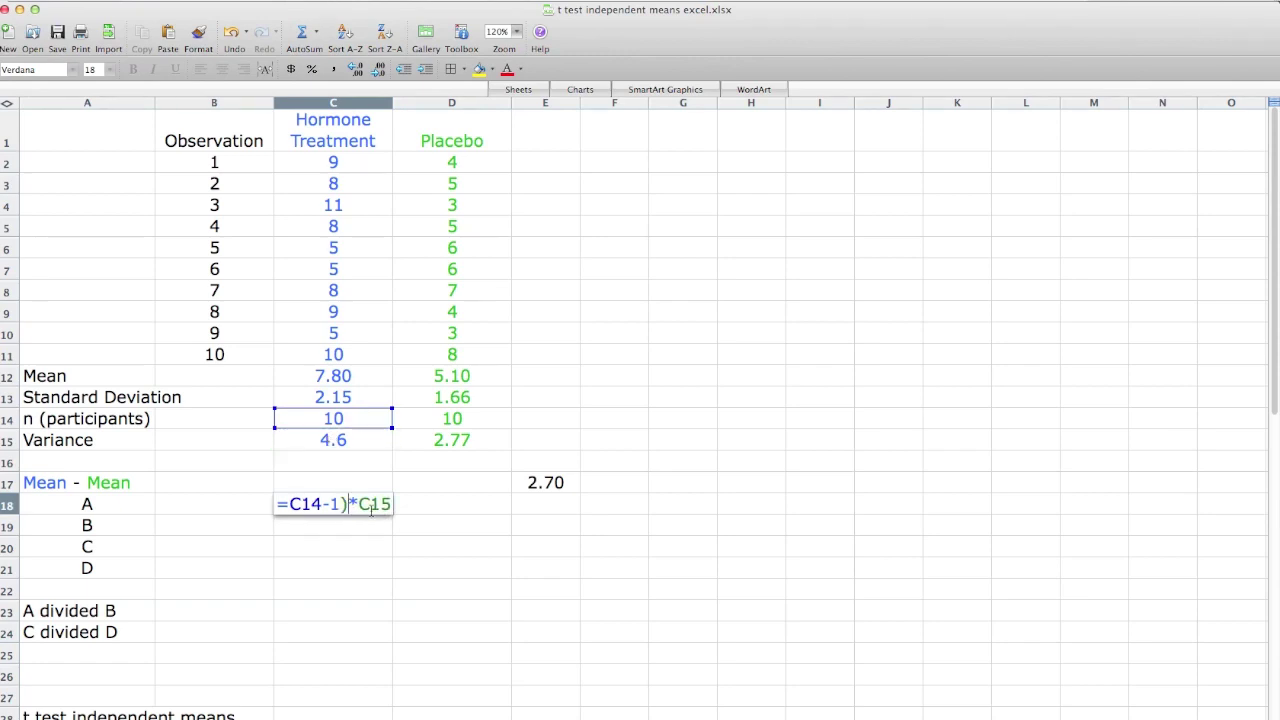
{"action": "left_click", "coordinate": [293, 506]}
{"action": "type", "text": "("}
{"action": "key", "text": "Return"}
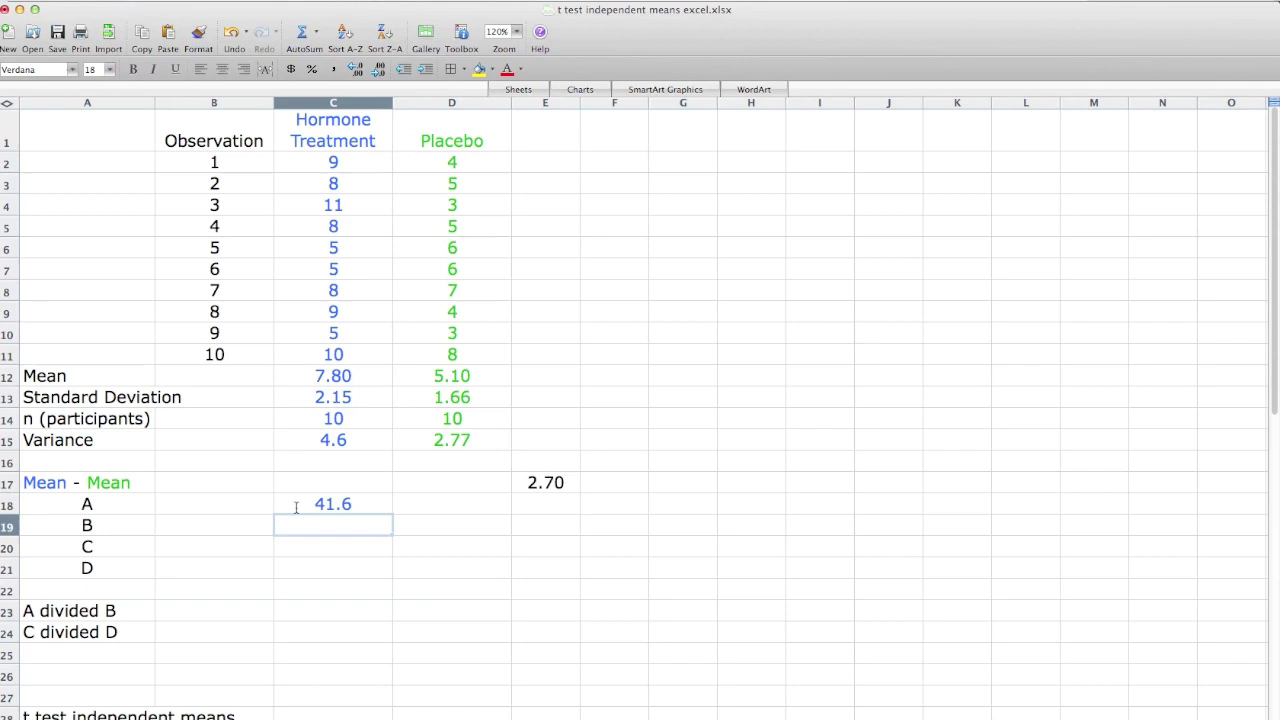
Enter the Placebo part of row A in D18 as =D14-1*D15
{"action": "key", "text": "Right"}
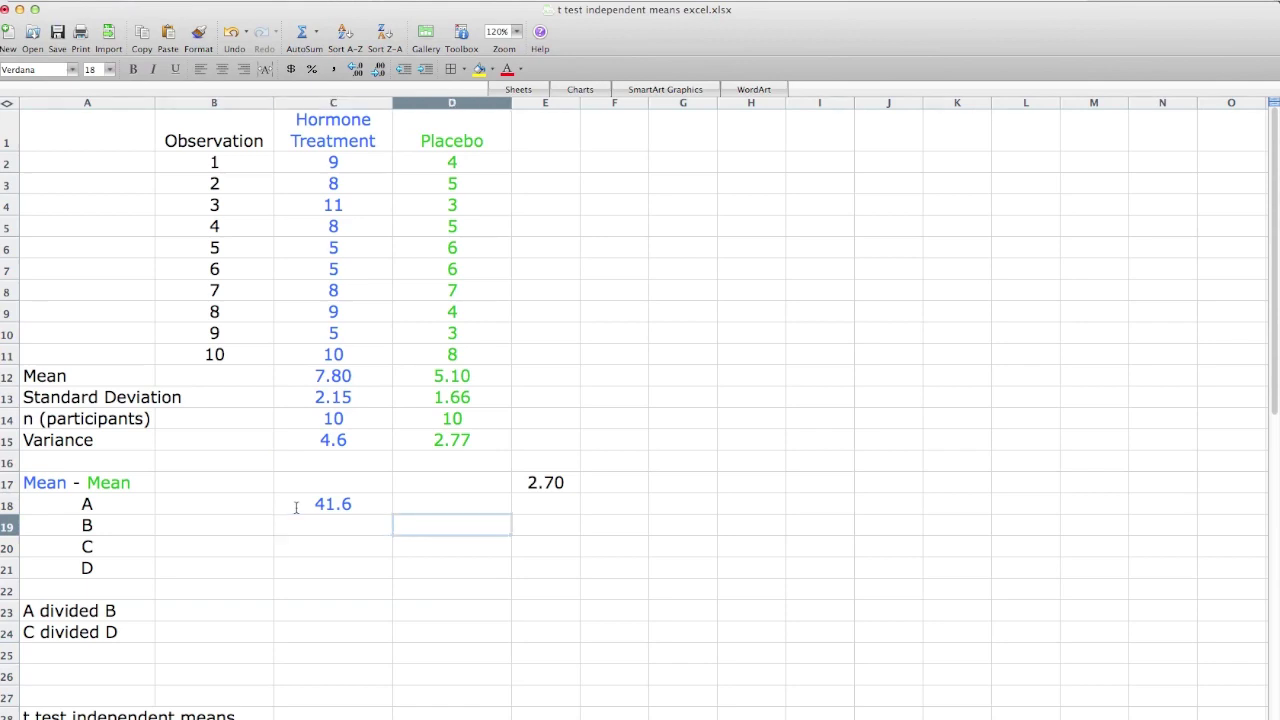
{"action": "key", "text": "Up"}
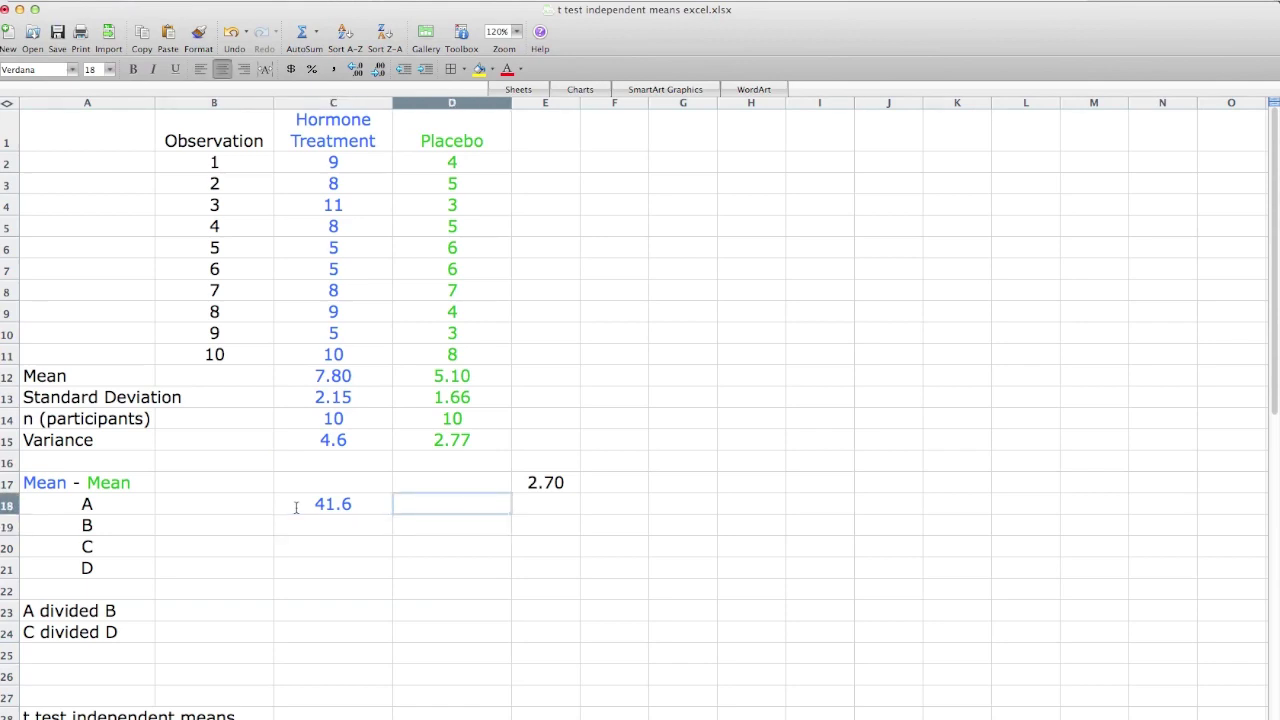
{"action": "type", "text": "="}
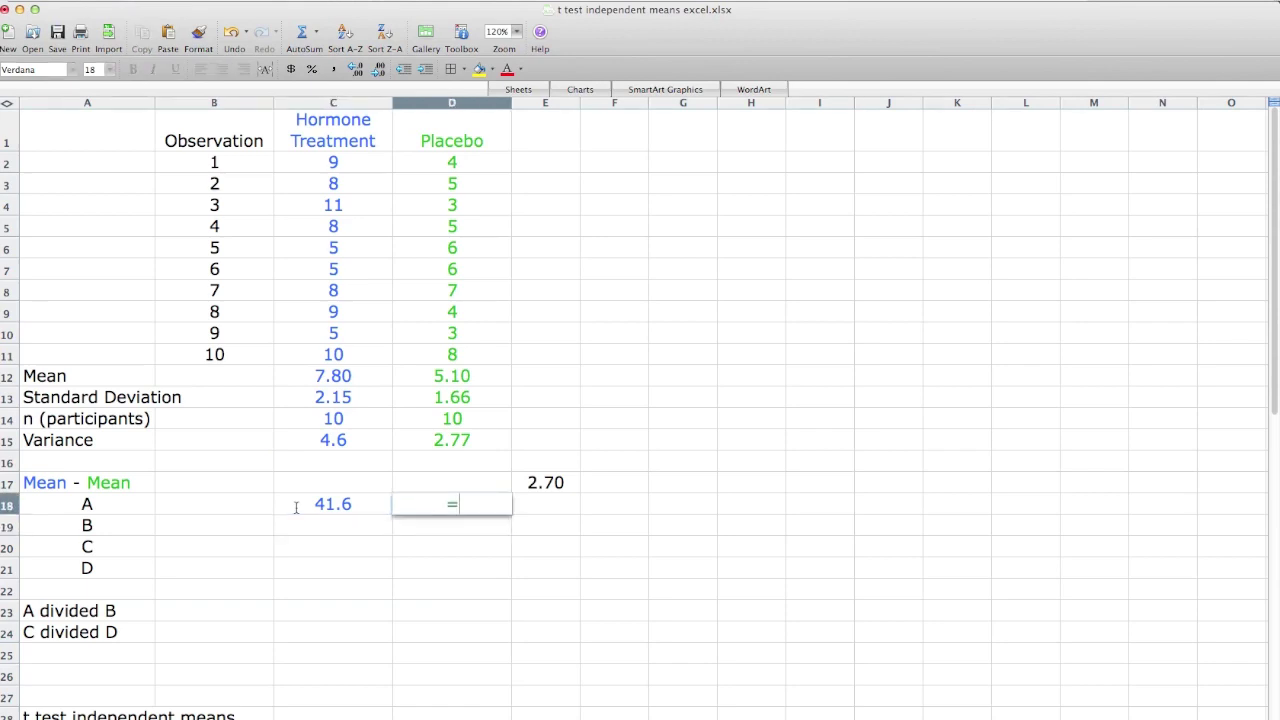
{"action": "left_click", "coordinate": [451, 418]}
{"action": "type", "text": "-1"}
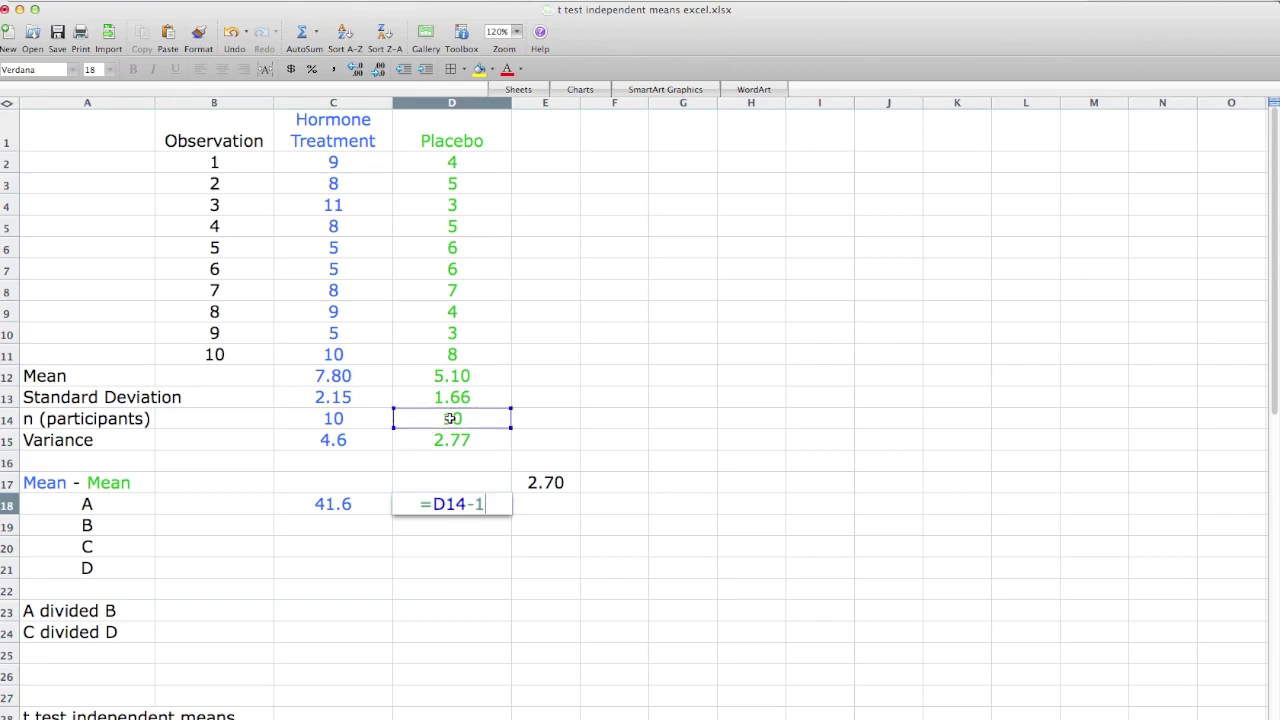
{"action": "type", "text": "*"}
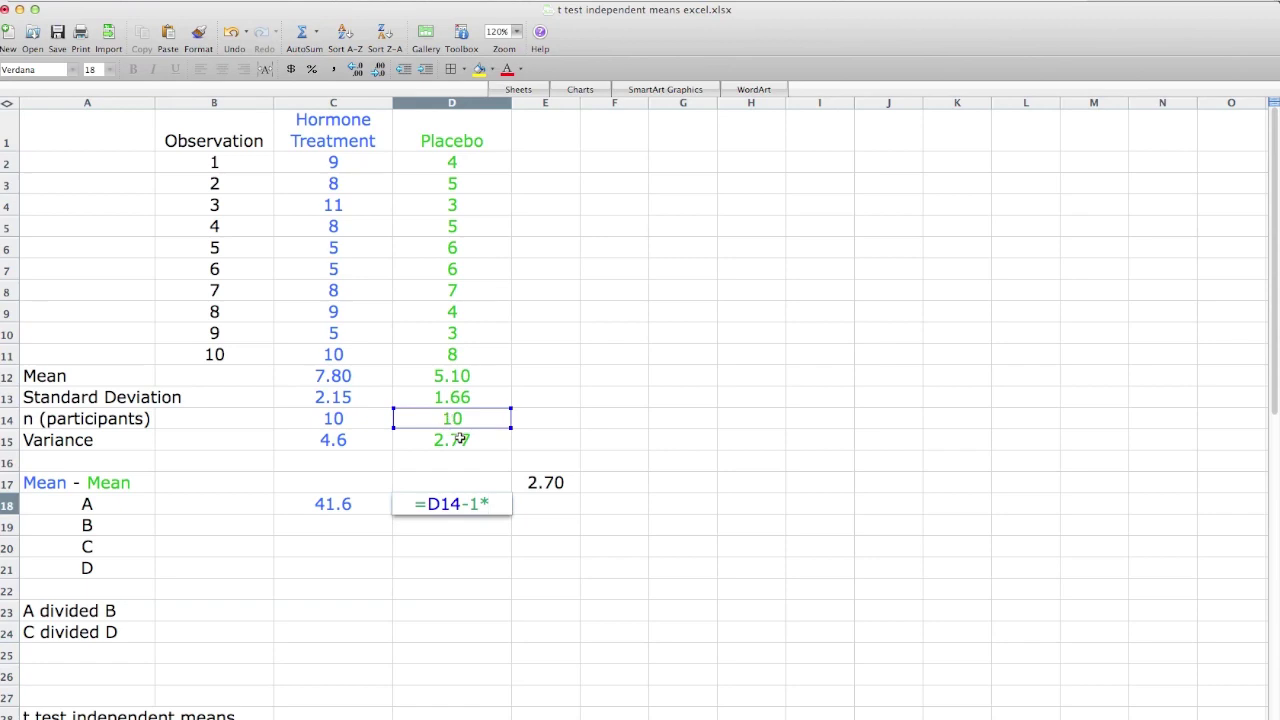
{"action": "left_click", "coordinate": [459, 440]}
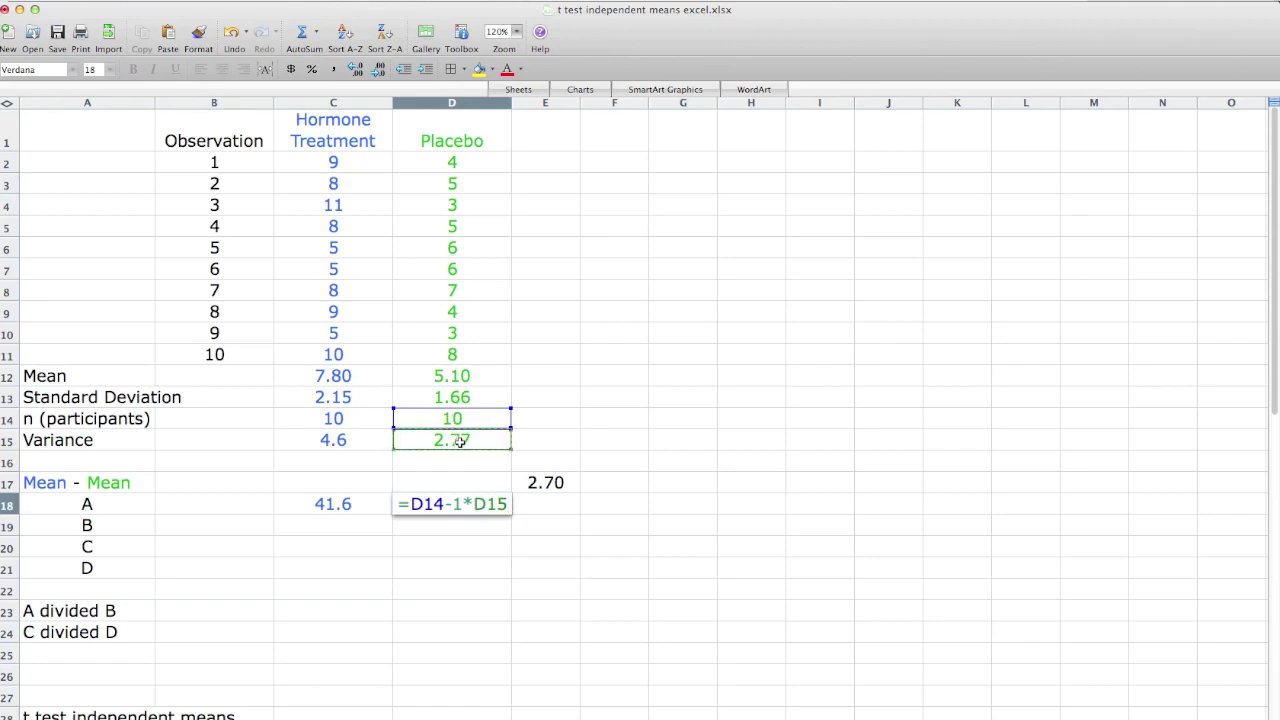
{"action": "key", "text": "Return"}
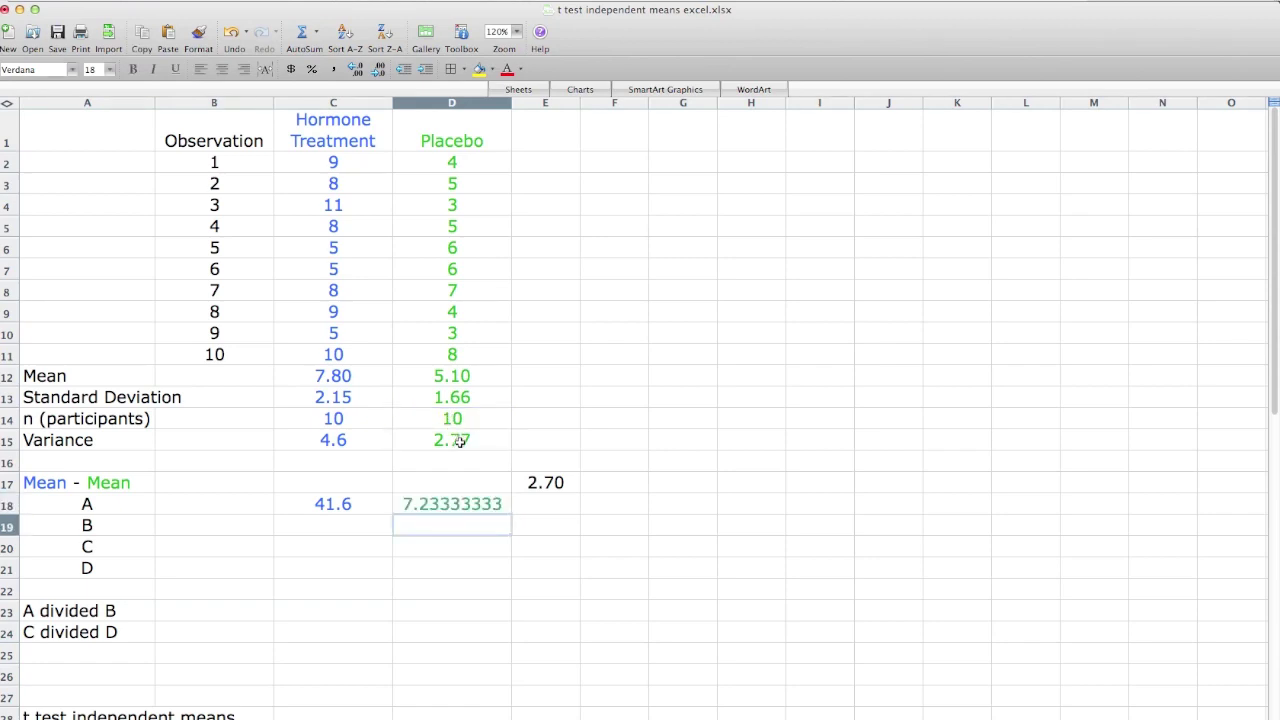
Correct the Placebo formula in D18 by adding parentheses around the subtraction, making it =(D14-1)*D15
{"action": "double_click", "coordinate": [443, 504]}
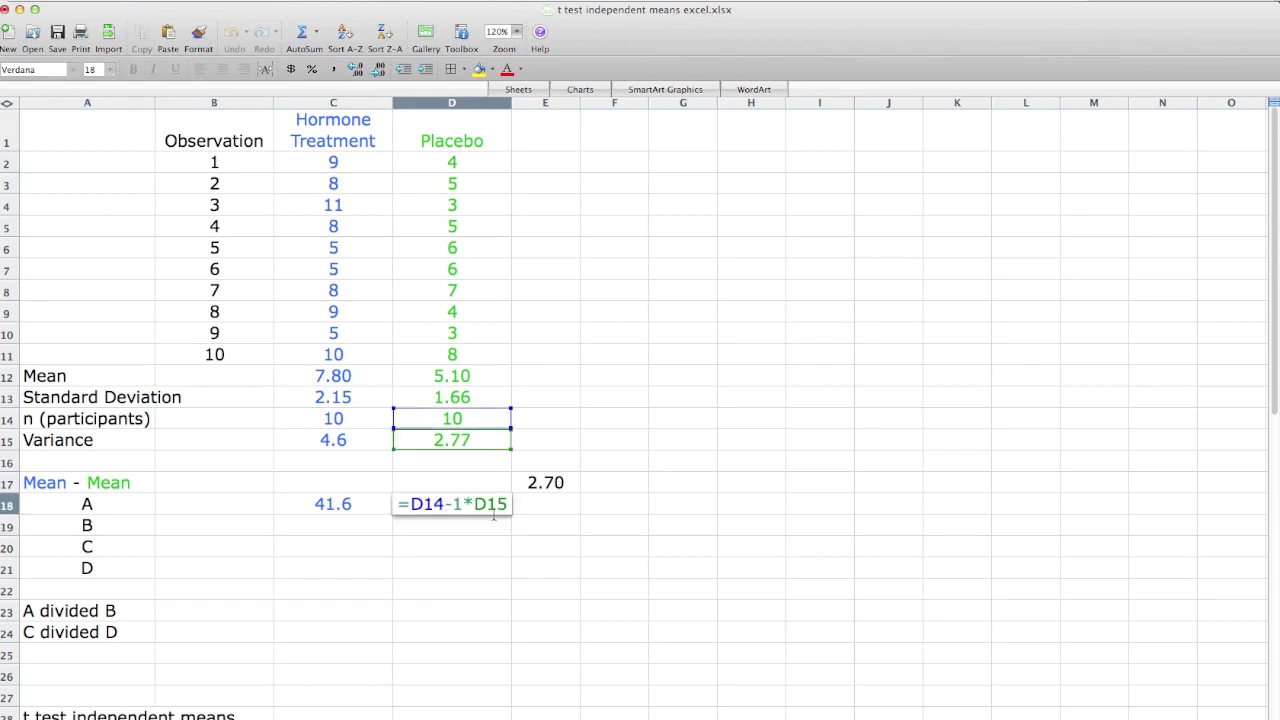
{"action": "type", "text": "("}
{"action": "key", "text": "Right"}
{"action": "key", "text": "Right"}
{"action": "key", "text": "Right"}
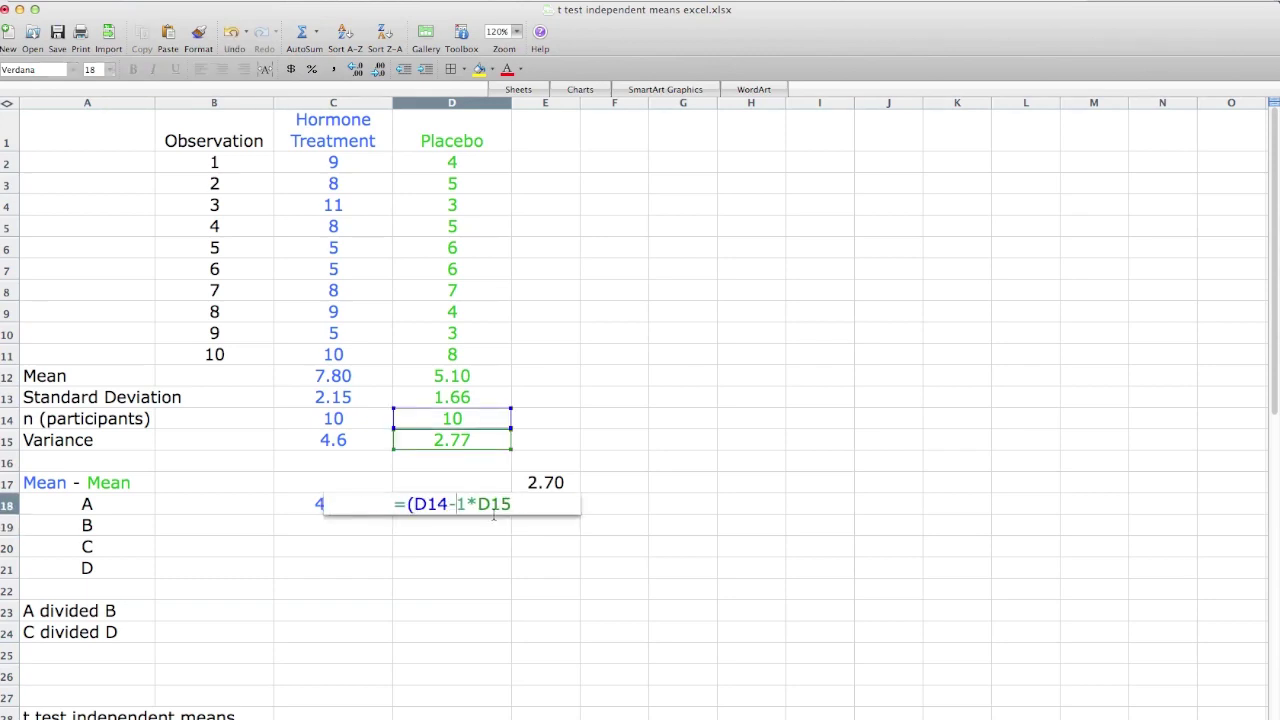
{"action": "type", "text": ")"}
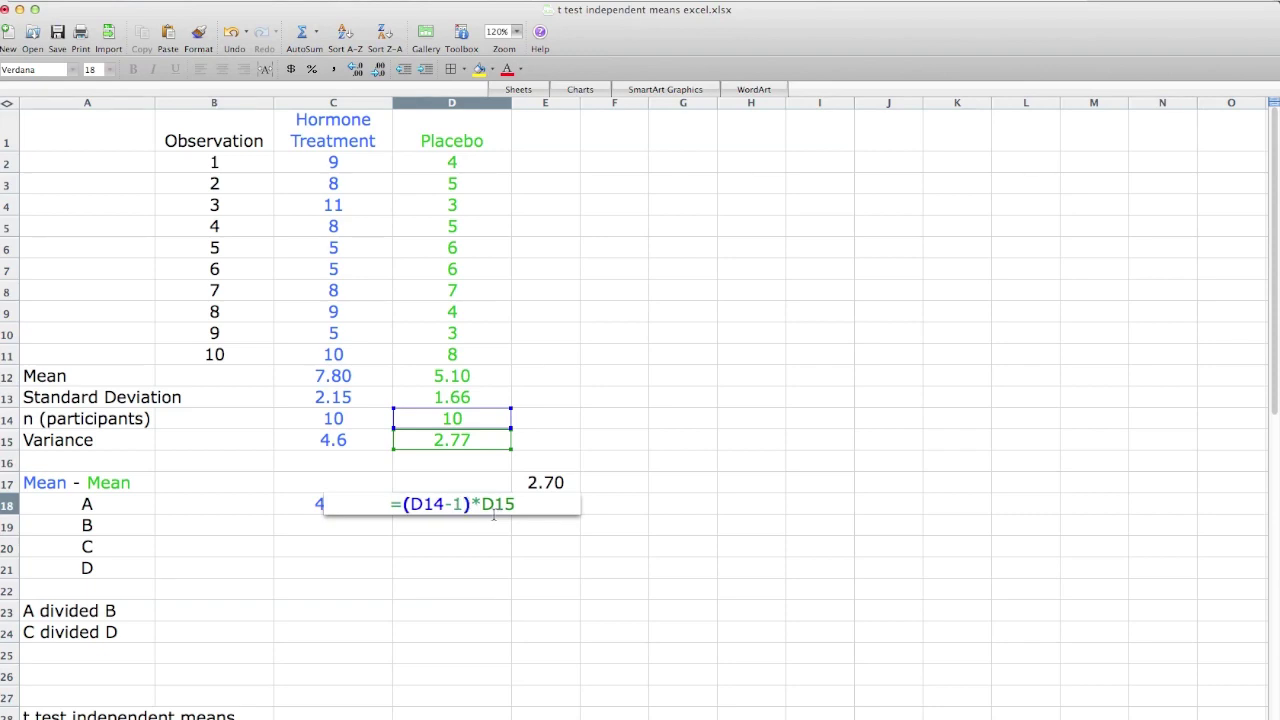
{"action": "key", "text": "Return"}
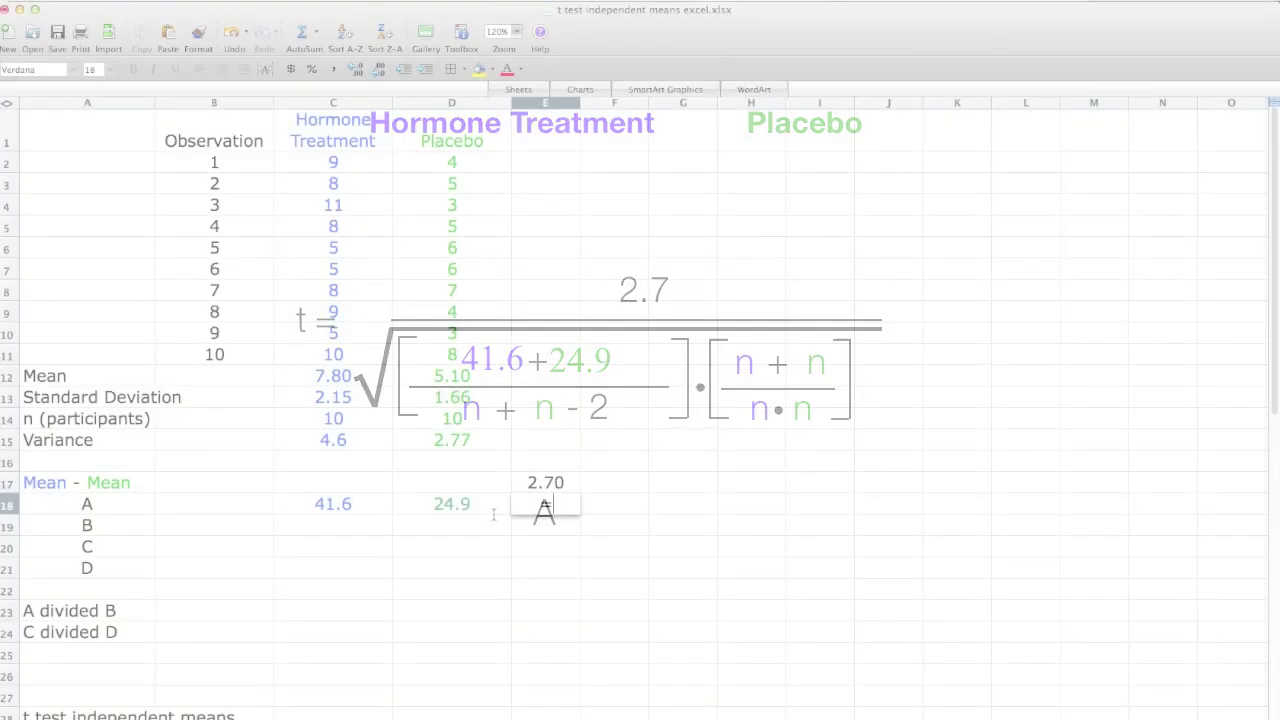
Calculate term A in E18 by adding the Hormone Treatment and Placebo parts with =C18+D18
{"action": "left_click", "coordinate": [344, 504]}
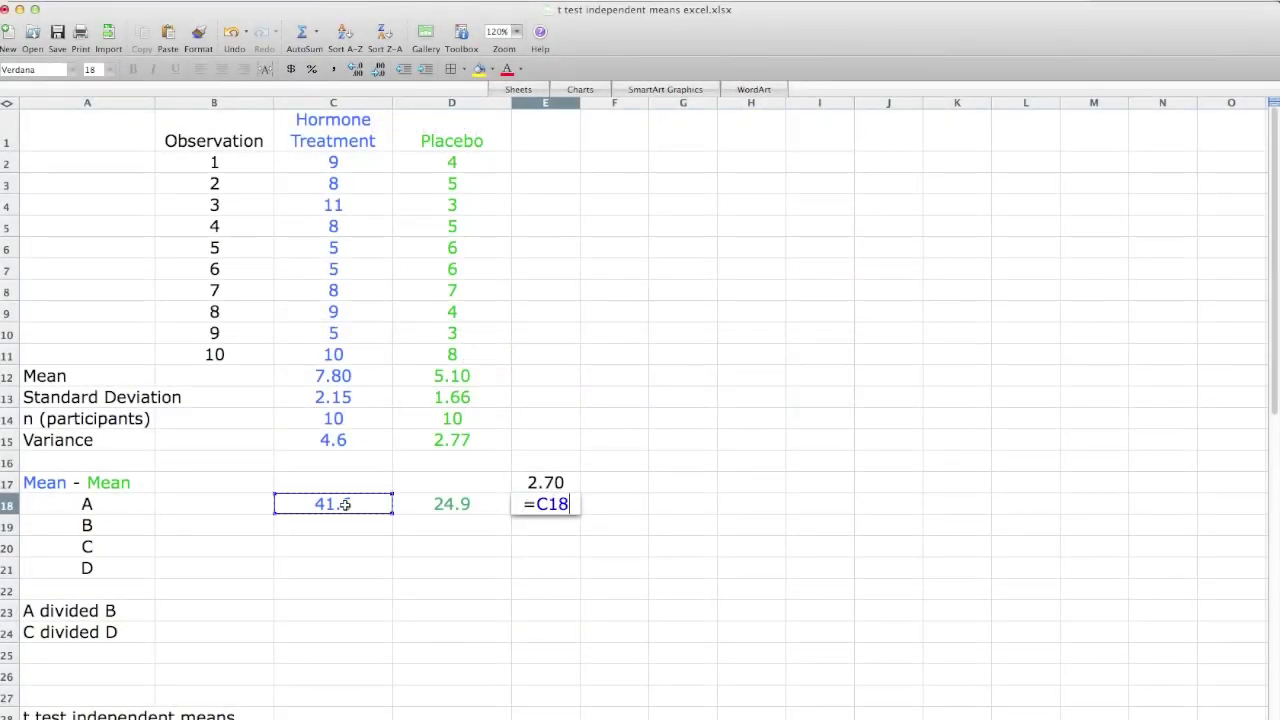
{"action": "type", "text": "+"}
{"action": "left_click", "coordinate": [424, 506]}
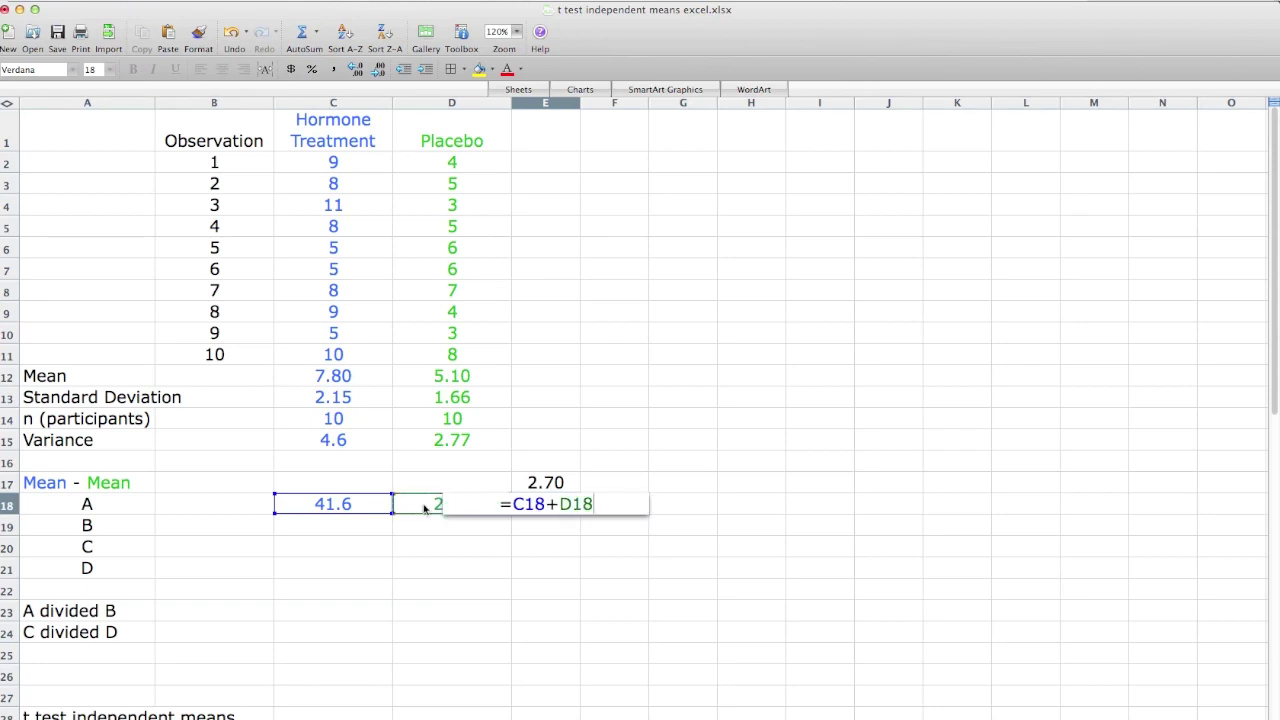
{"action": "key", "text": "Return"}
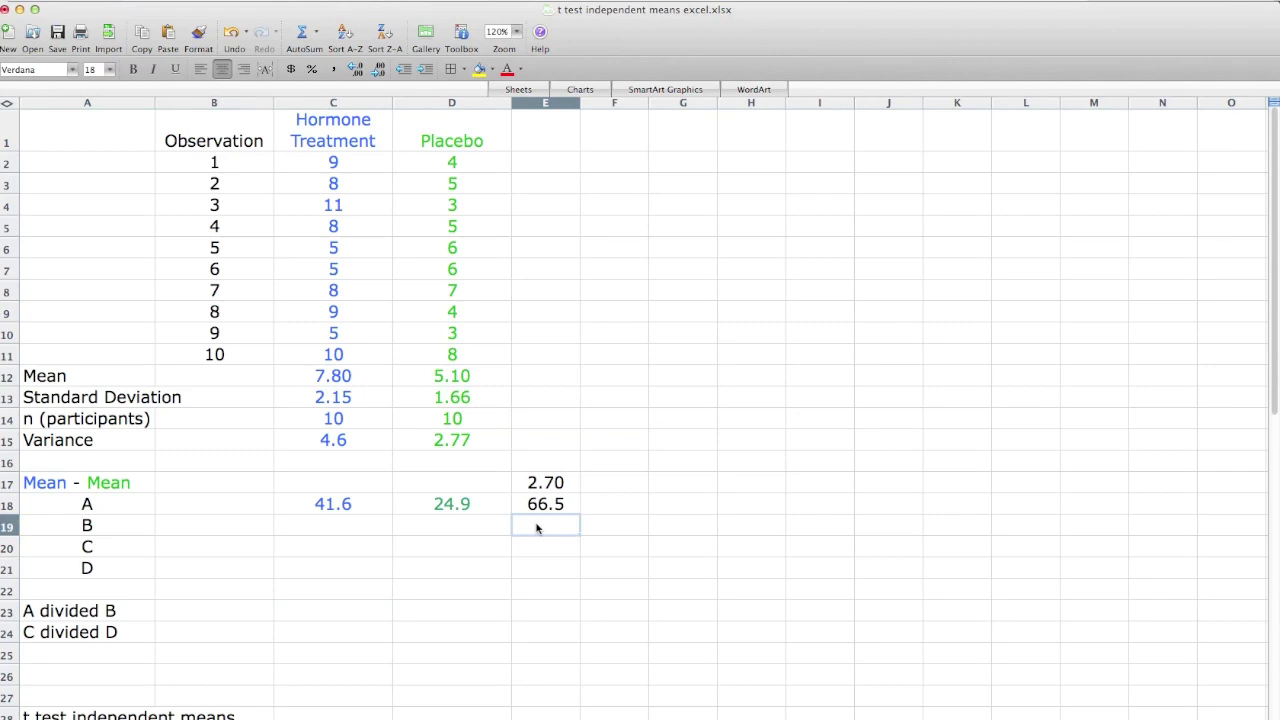
Calculate term B in E19 from the two participant counts minus 2 with =C14+D14-2
{"action": "type", "text": "="}
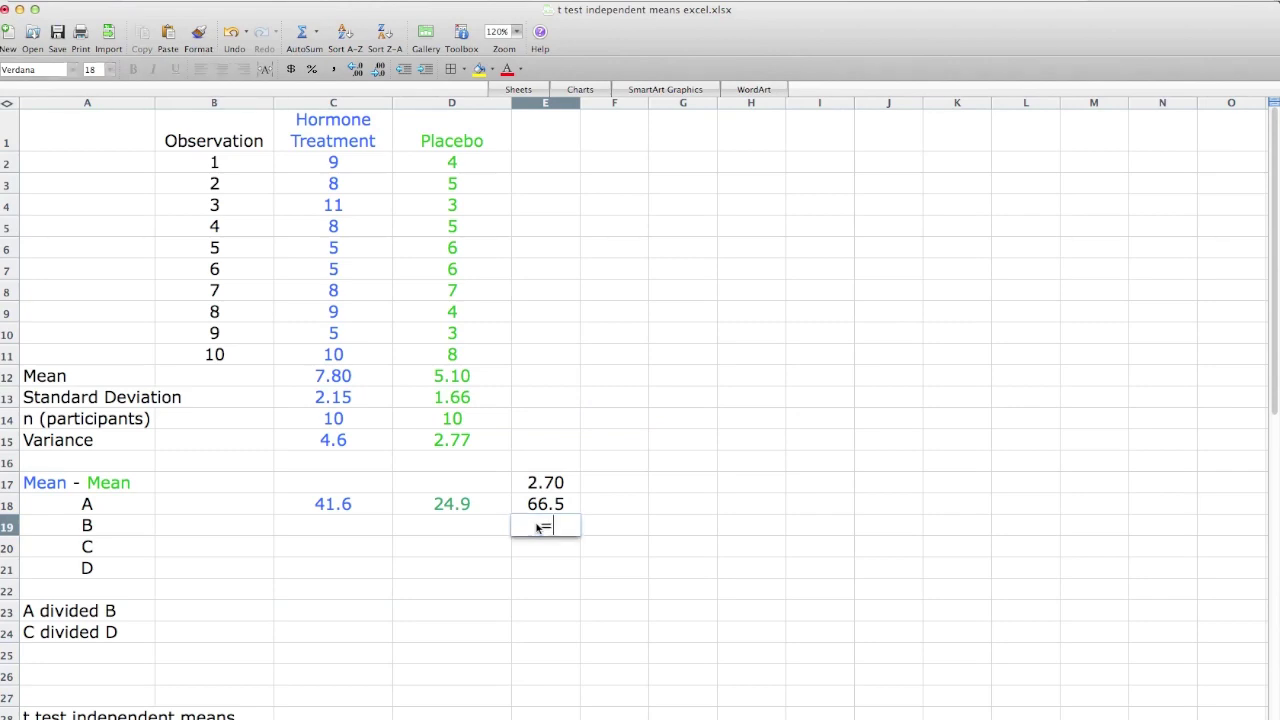
{"action": "left_click", "coordinate": [363, 420]}
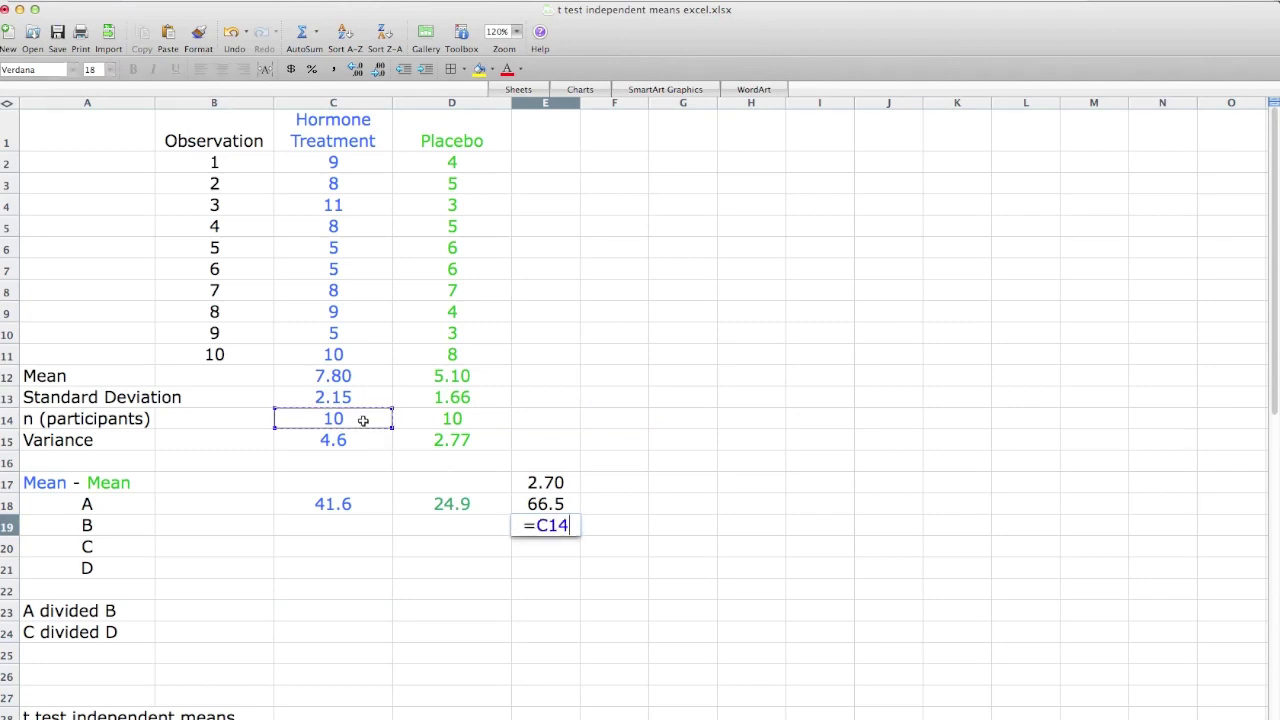
{"action": "type", "text": "+"}
{"action": "left_click", "coordinate": [424, 420]}
{"action": "type", "text": "-"}
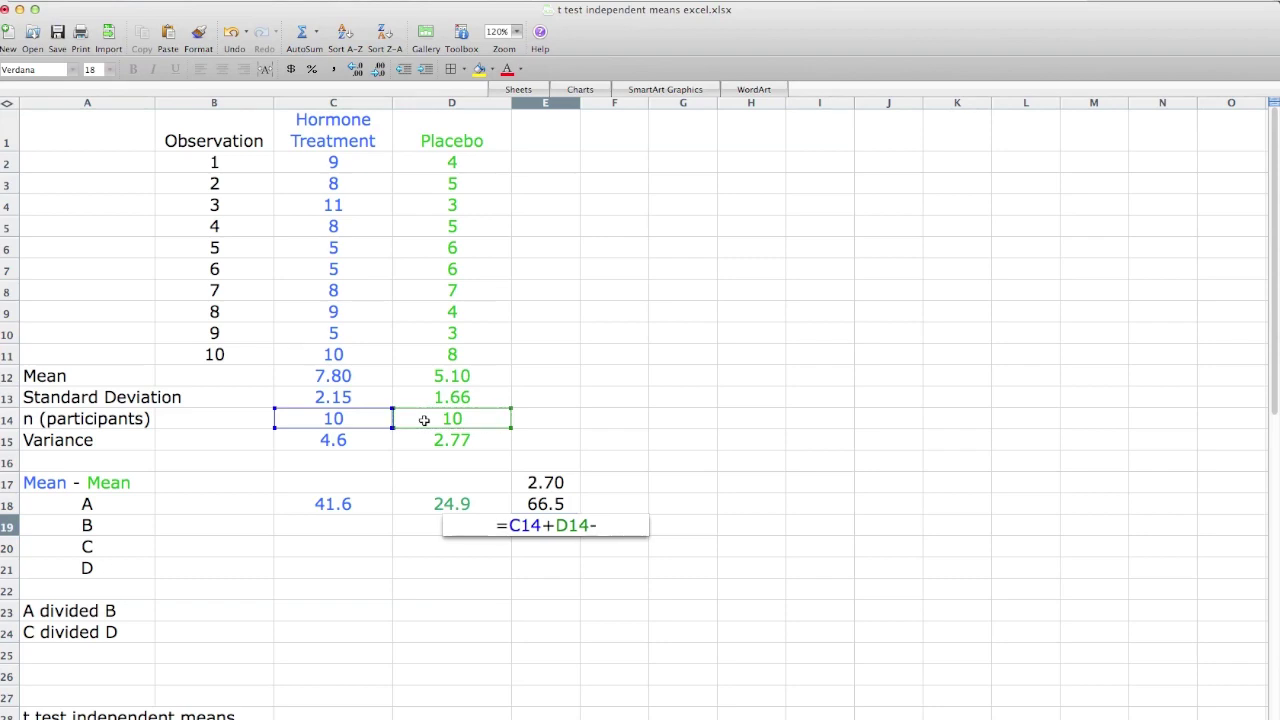
{"action": "type", "text": "2"}
{"action": "key", "text": "Return"}
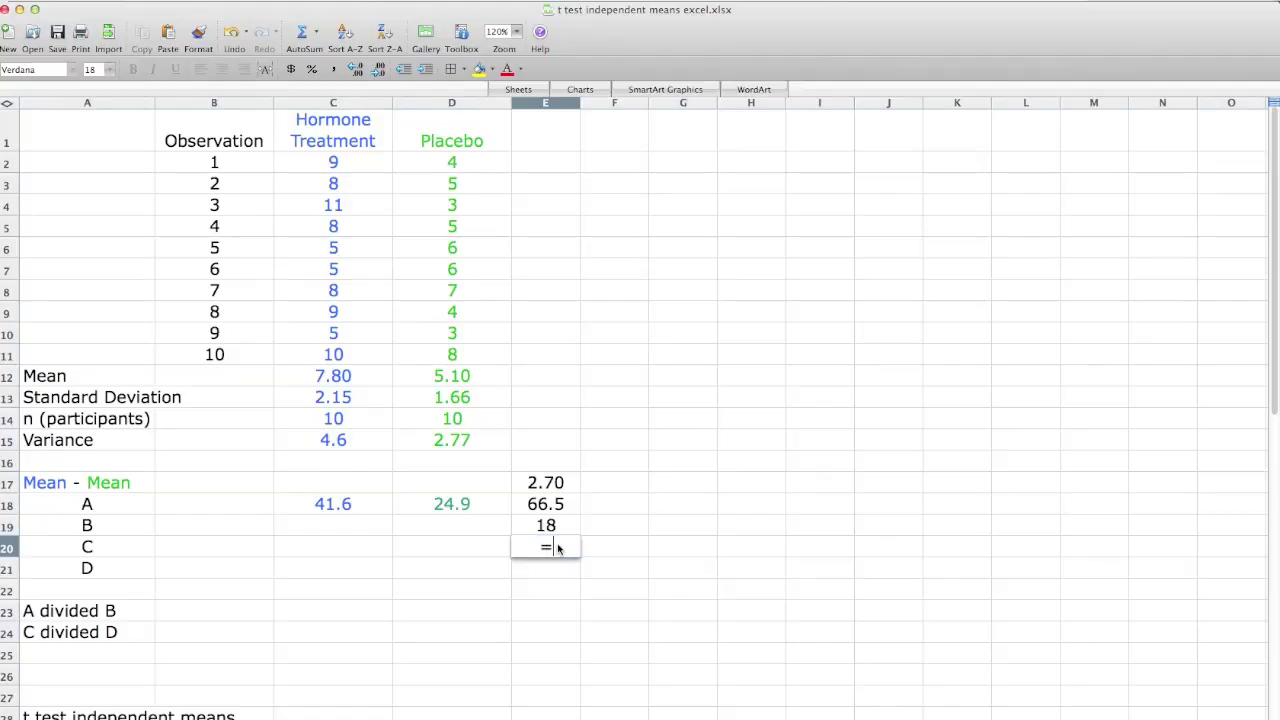
Calculate term C in E20 by adding the two participant counts with =C14+D14
{"action": "left_click", "coordinate": [341, 420]}
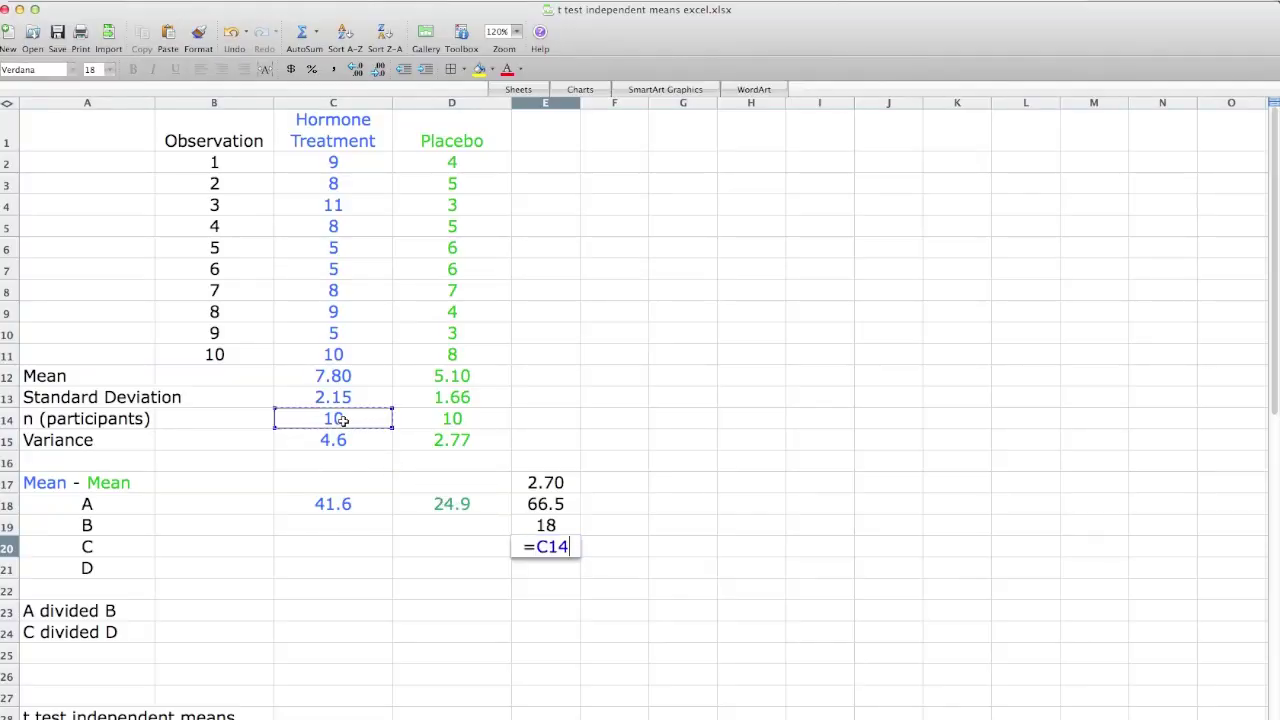
{"action": "type", "text": "+"}
{"action": "left_click", "coordinate": [416, 418]}
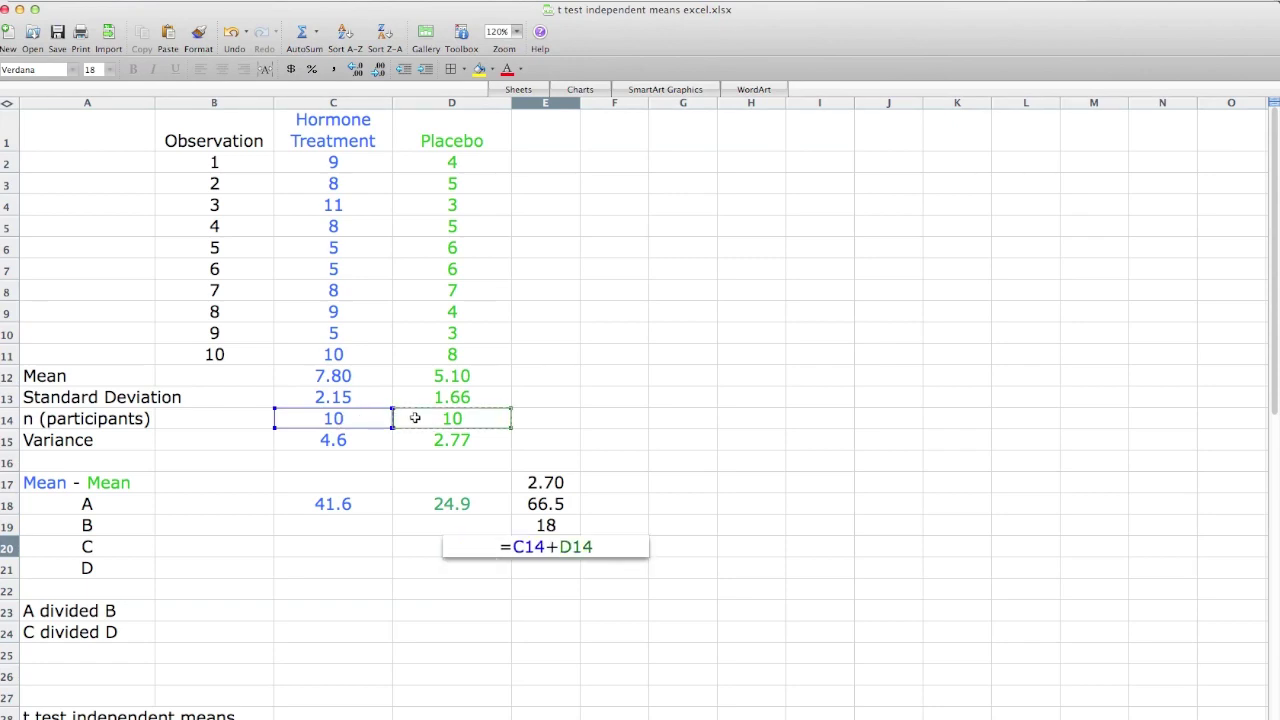
{"action": "key", "text": "Return"}
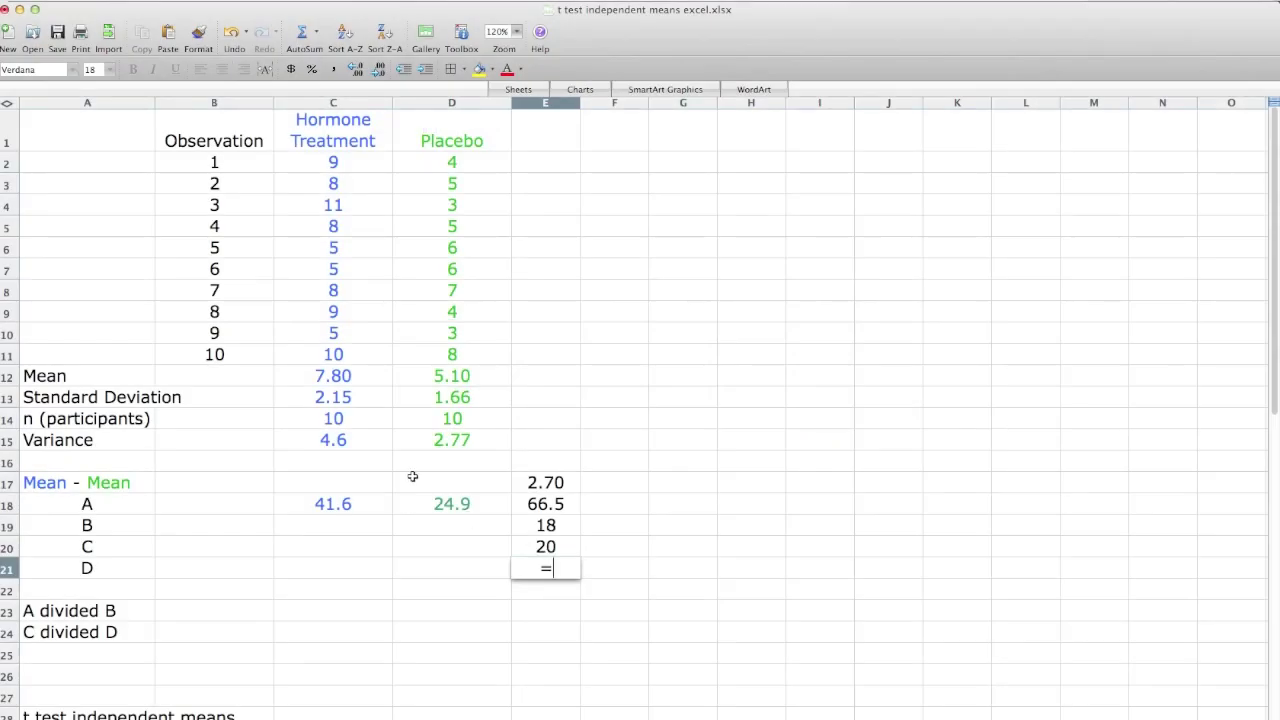
Calculate term D in E21 by multiplying the two participant counts with =C14*D14
{"action": "left_click", "coordinate": [335, 419]}
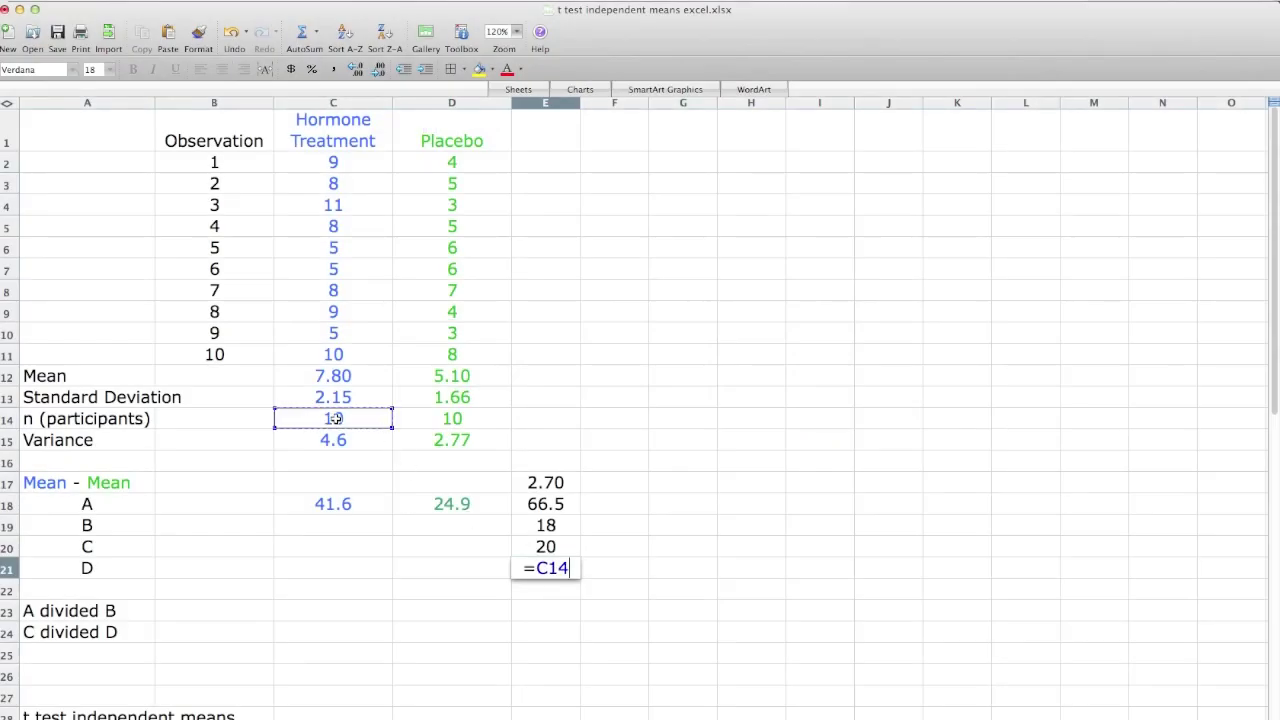
{"action": "type", "text": "*"}
{"action": "left_click", "coordinate": [431, 419]}
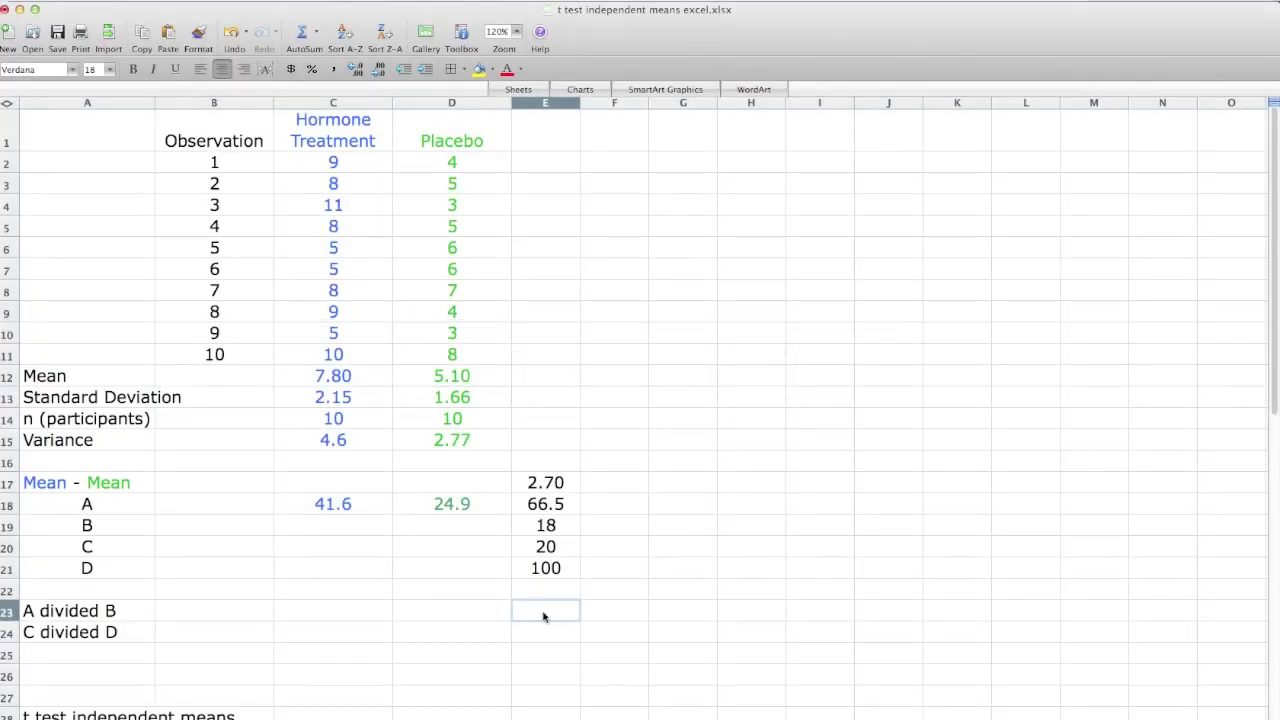
Divide term A by term B in E23 with =E18/E19
{"action": "type", "text": "="}
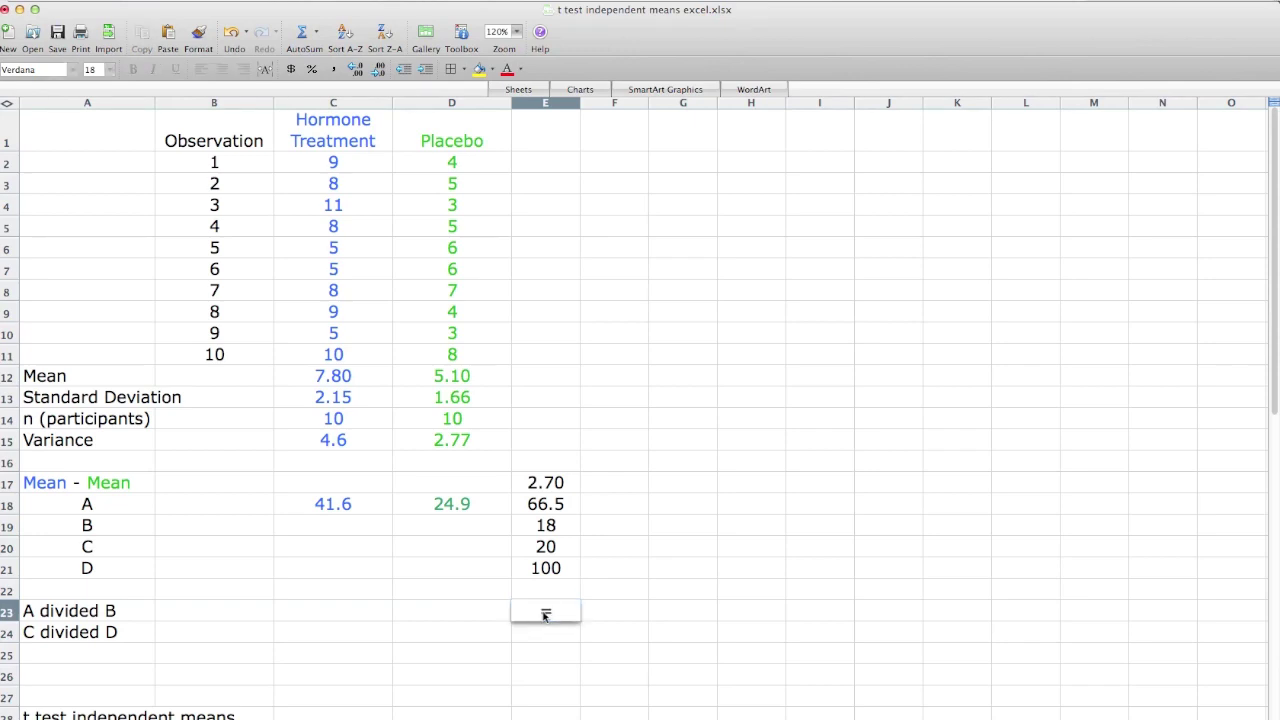
{"action": "left_click", "coordinate": [542, 506]}
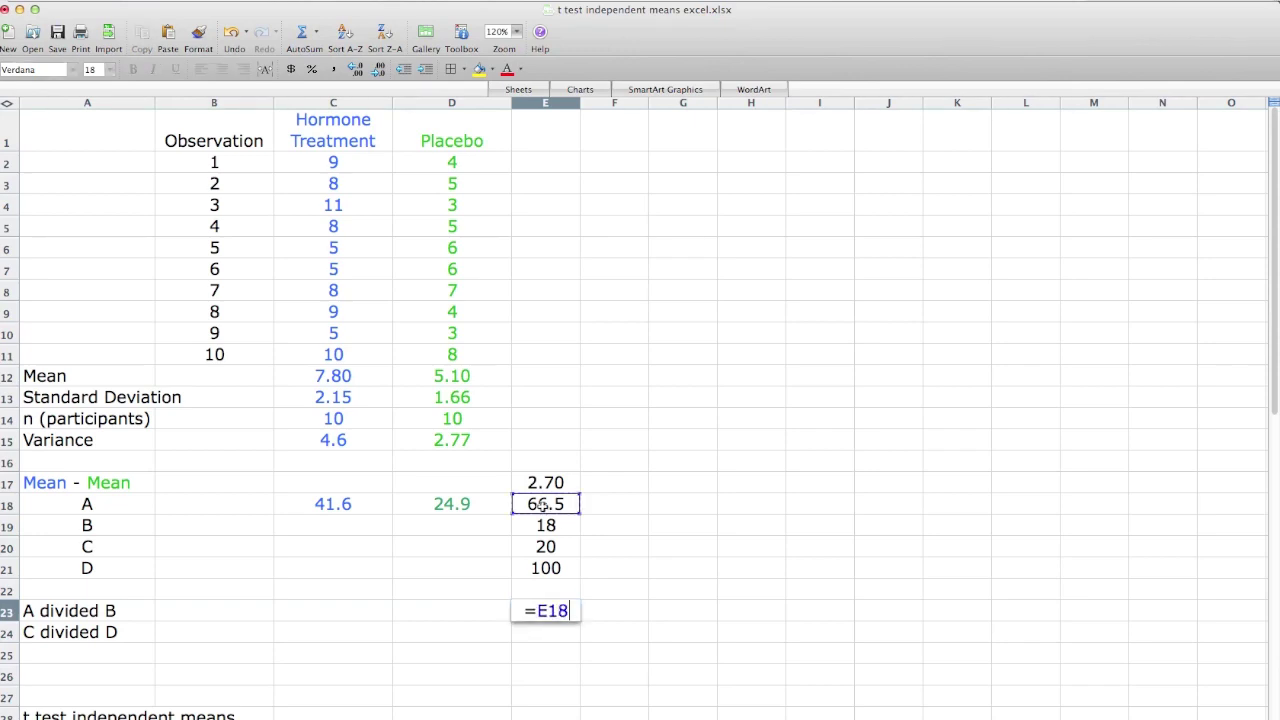
{"action": "type", "text": "/"}
{"action": "left_click", "coordinate": [545, 526]}
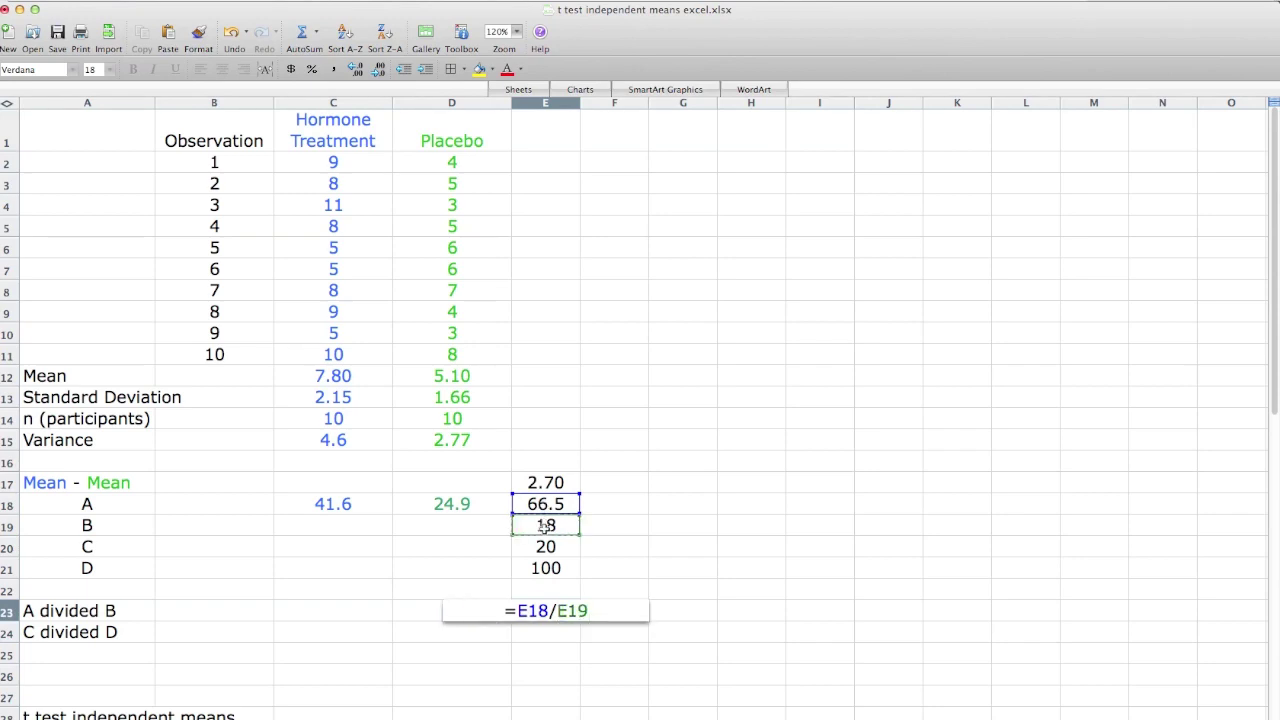
{"action": "key", "text": "Return"}
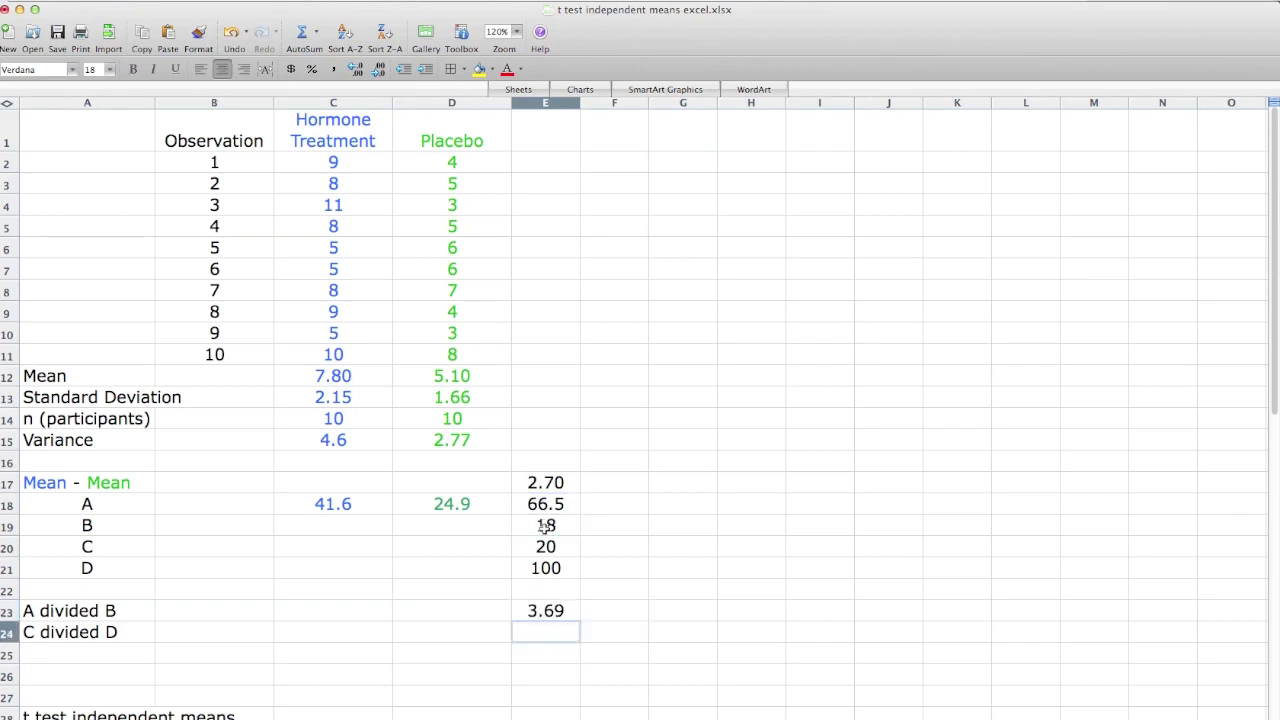
Divide term C by term D in E24 with =E20/E21
{"action": "type", "text": "="}
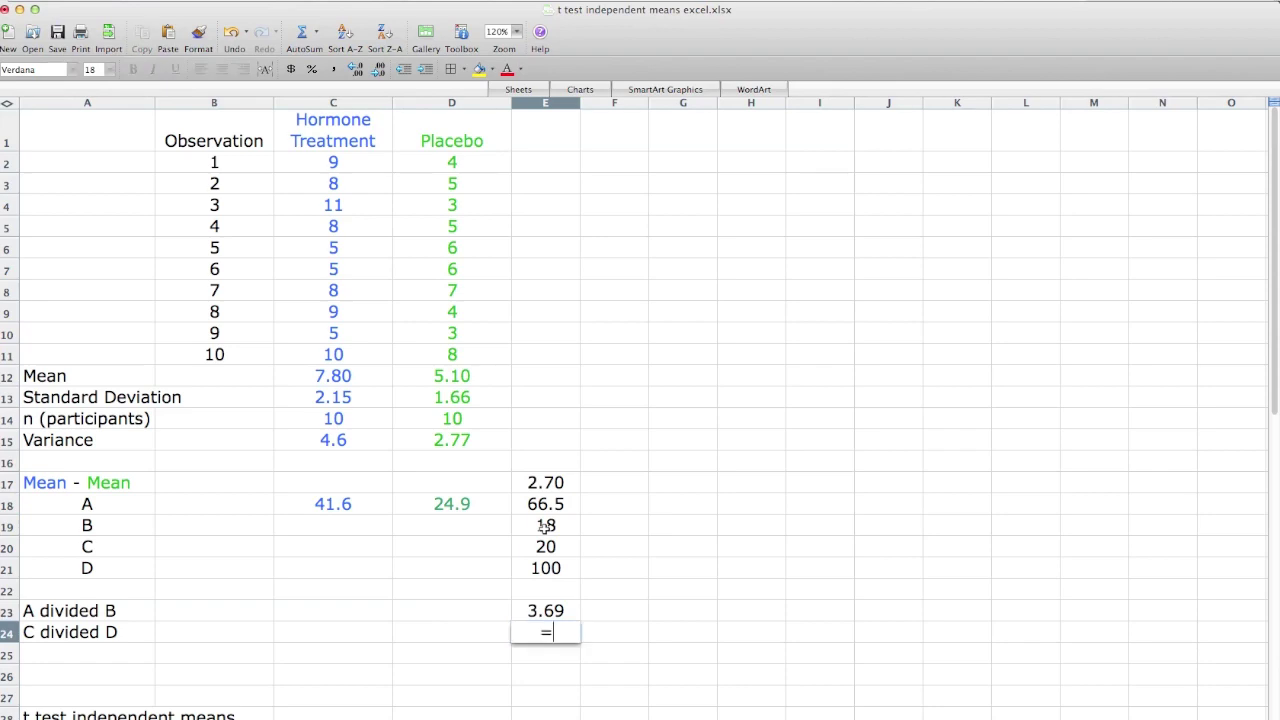
{"action": "left_click", "coordinate": [545, 547]}
{"action": "type", "text": "/"}
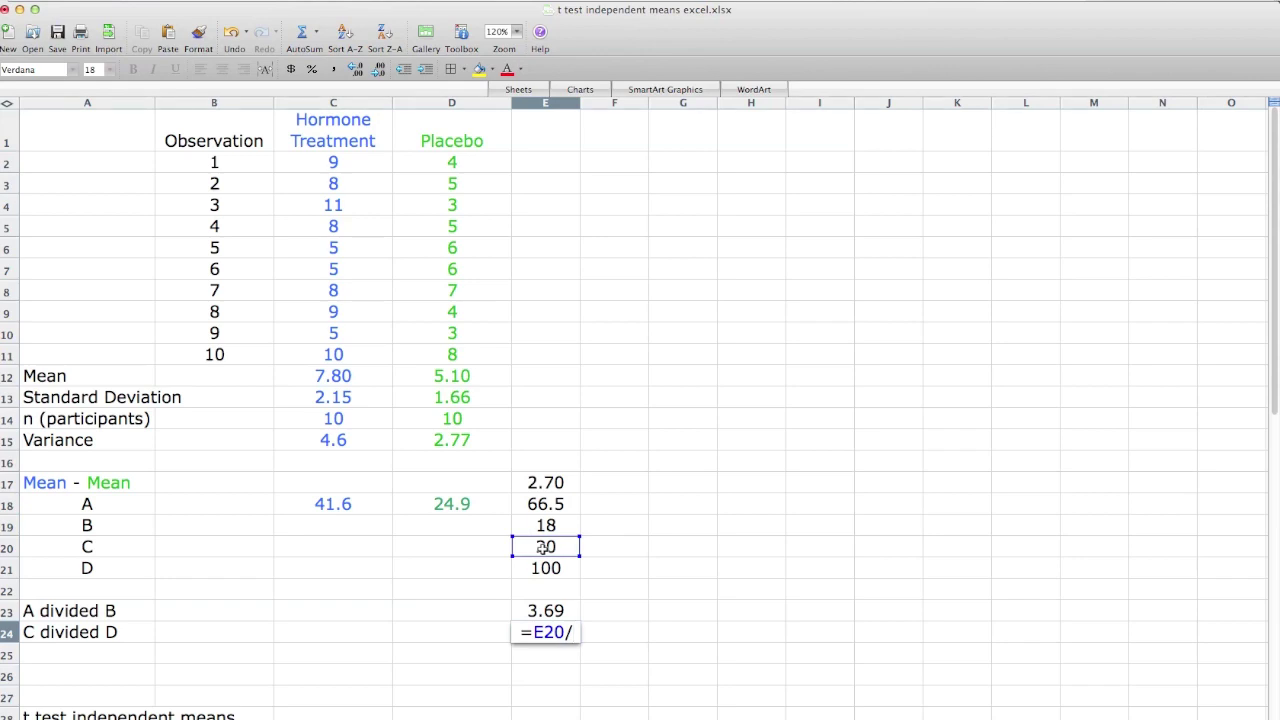
{"action": "left_click", "coordinate": [541, 567]}
{"action": "key", "text": "Return"}
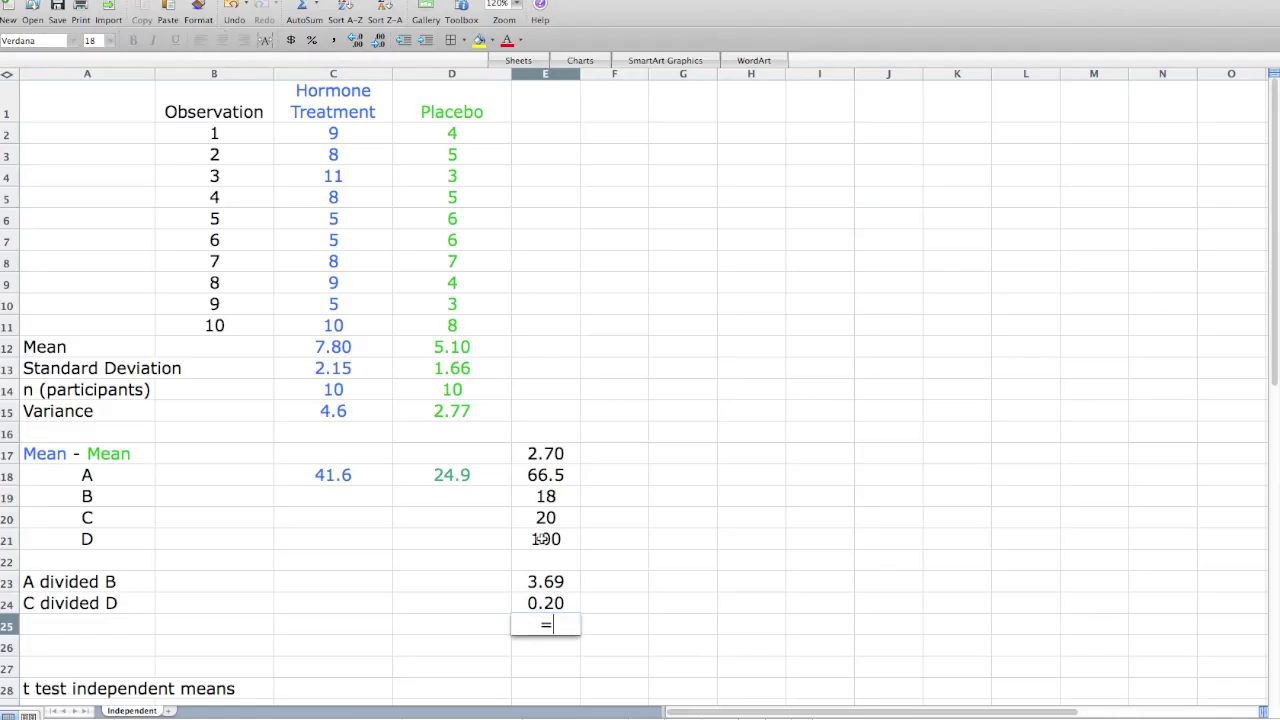
Multiply the C divided D and A divided B quotients in E25 with =E24*E23
{"action": "left_click", "coordinate": [545, 602]}
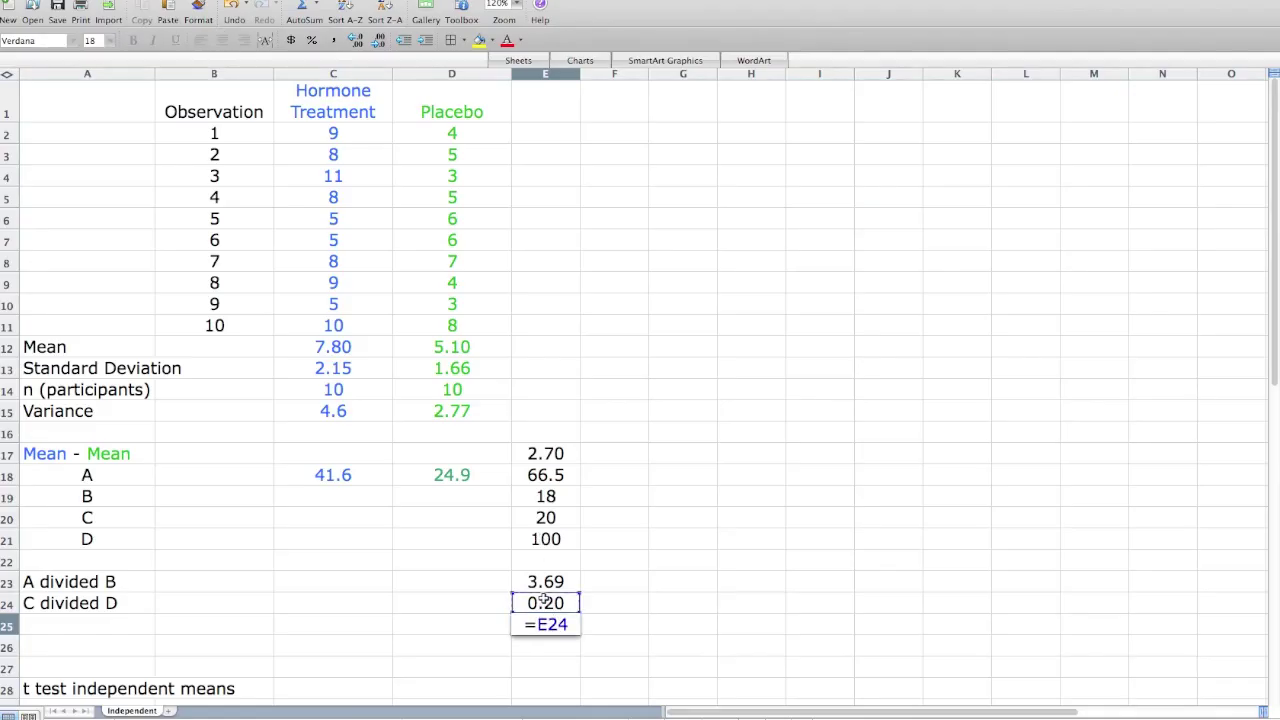
{"action": "type", "text": "*"}
{"action": "left_click", "coordinate": [546, 581]}
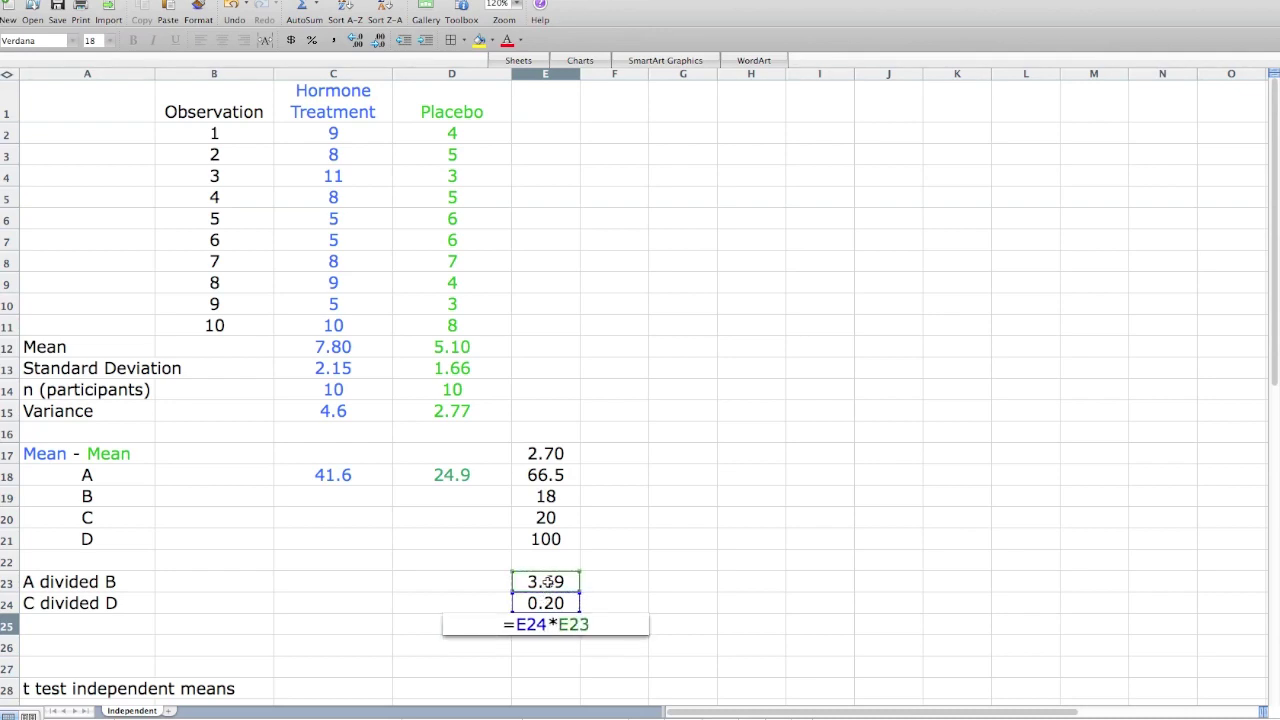
{"action": "key", "text": "Return"}
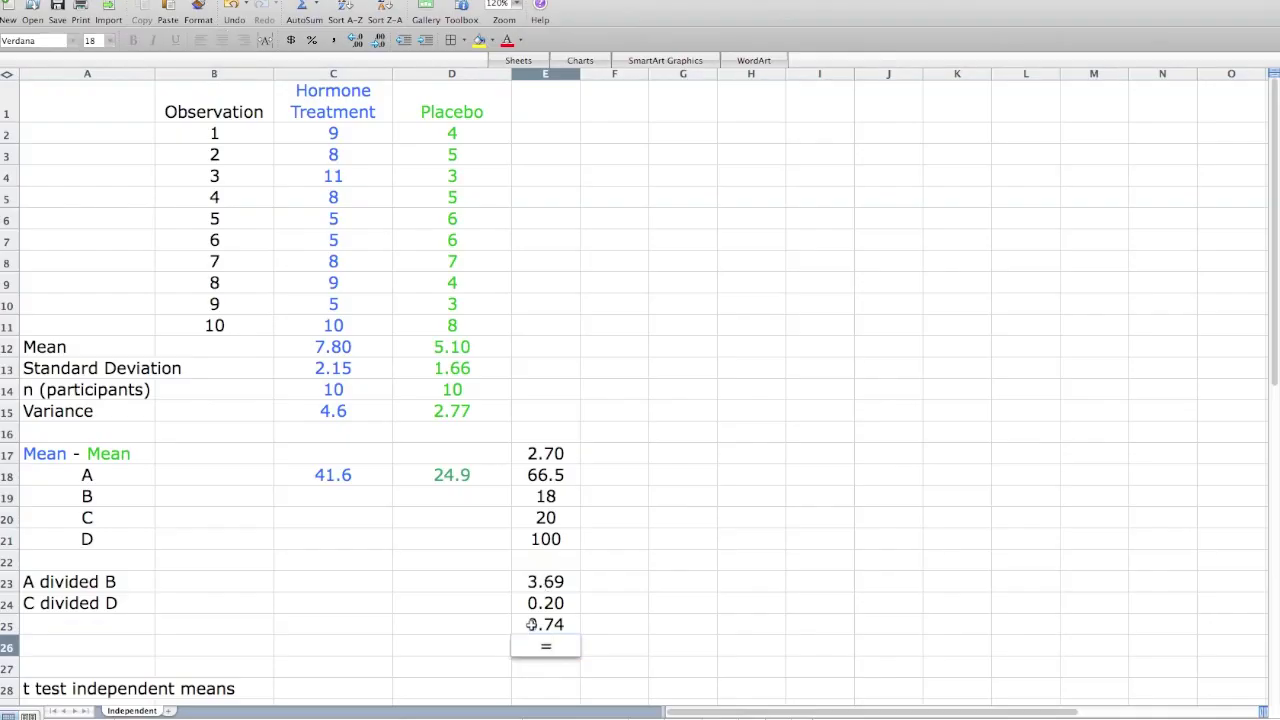
Take the square root of the product of the two quotients in E26 with =E25^.5
{"action": "left_click", "coordinate": [532, 624]}
{"action": "type", "text": "^.5"}
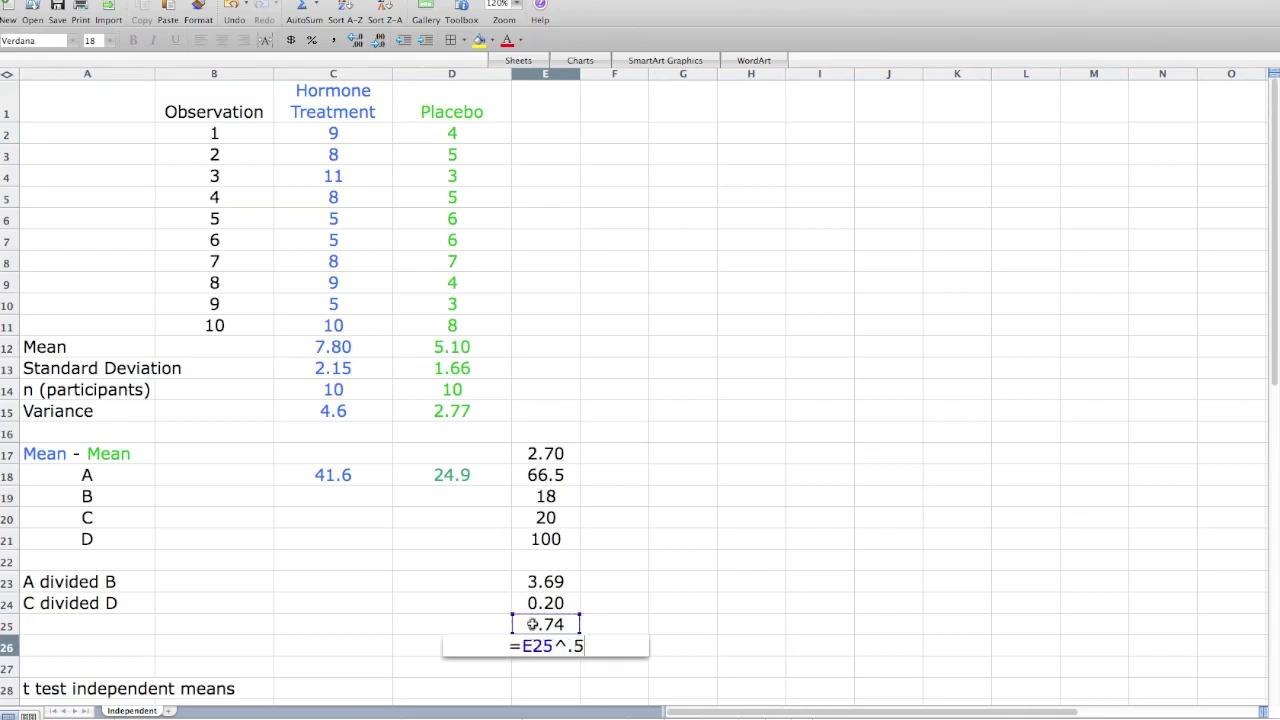
{"action": "key", "text": "Return"}
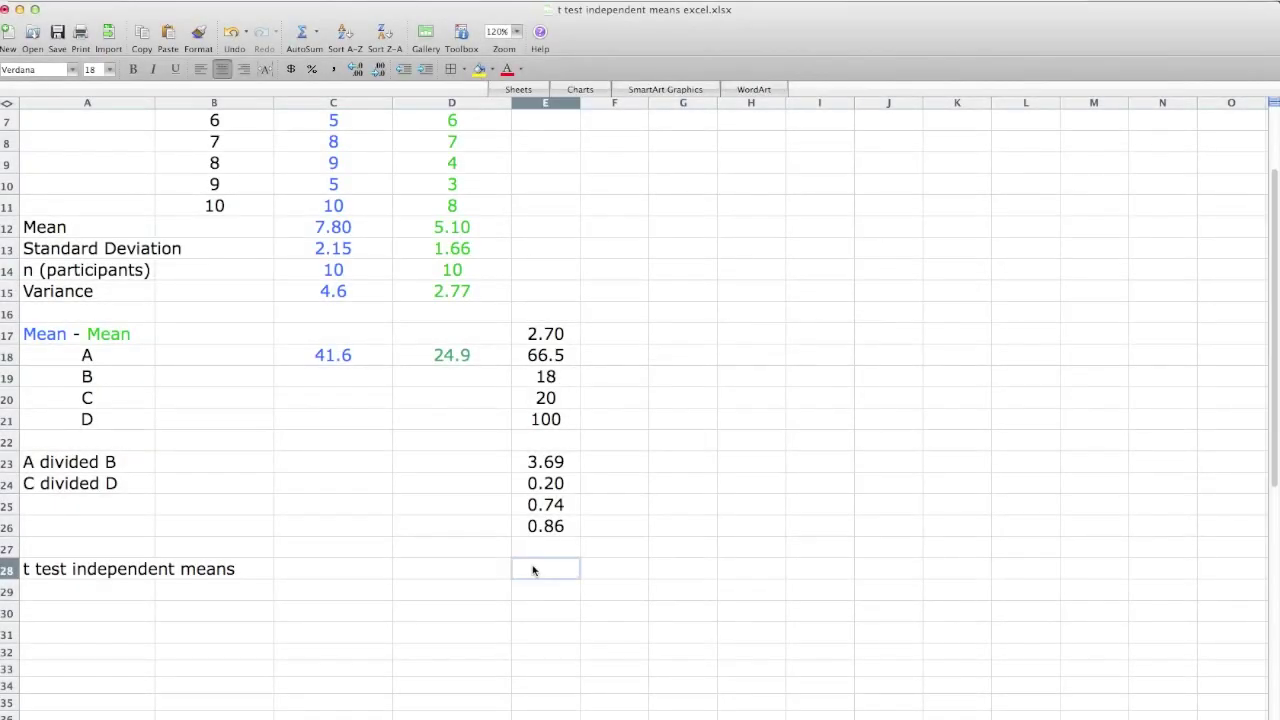
Calculate the independent-means t value in E28 by dividing the mean difference by the square root, using =E17/E26
{"action": "type", "text": "="}
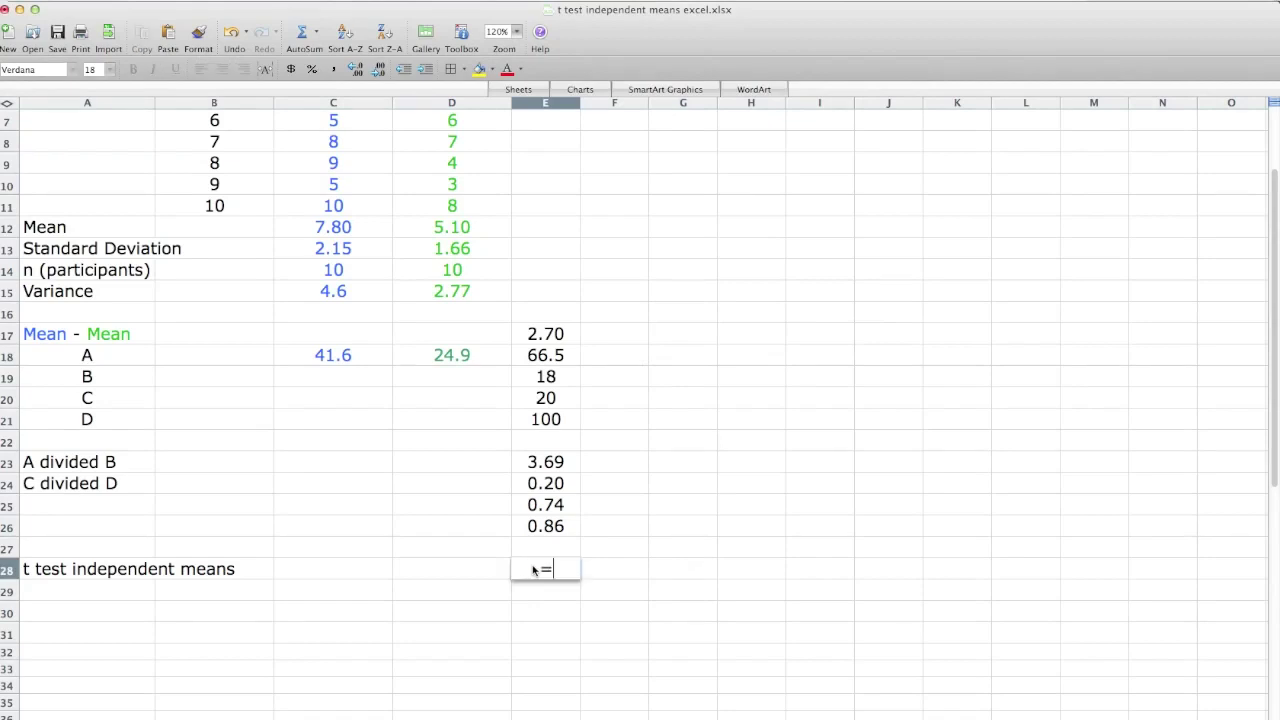
{"action": "left_click", "coordinate": [545, 334]}
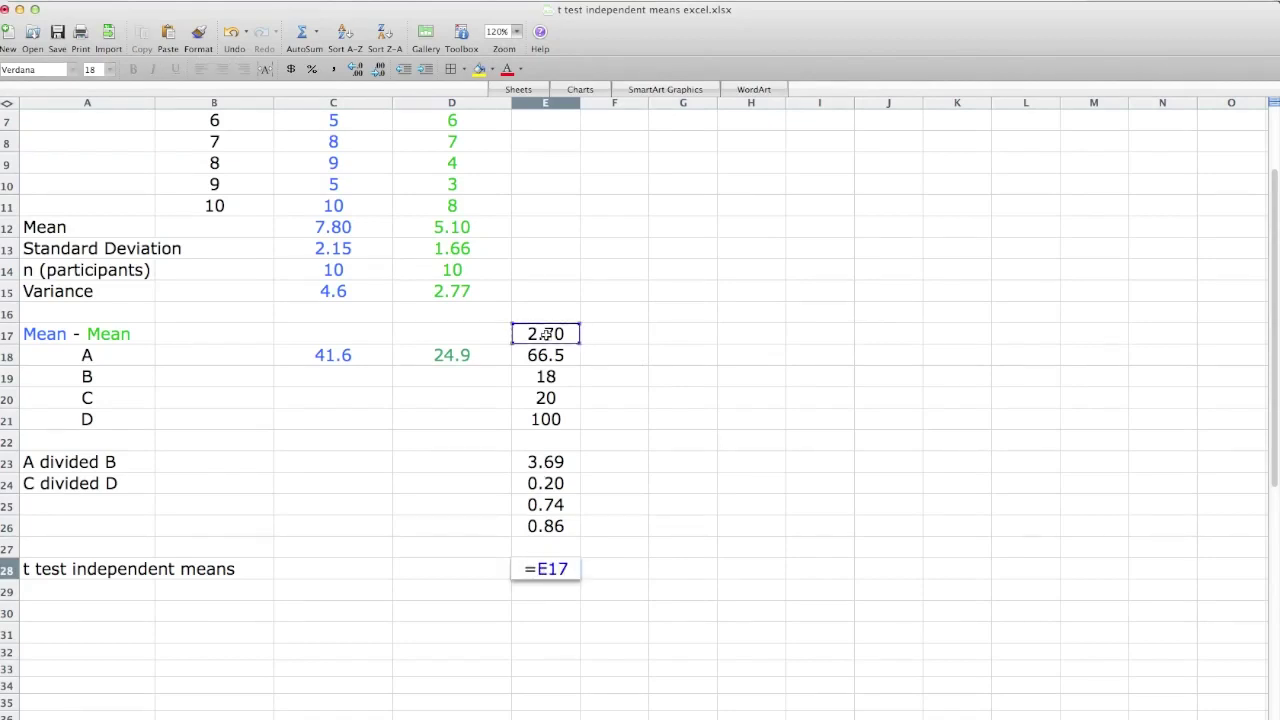
{"action": "type", "text": "/"}
{"action": "left_click", "coordinate": [547, 526]}
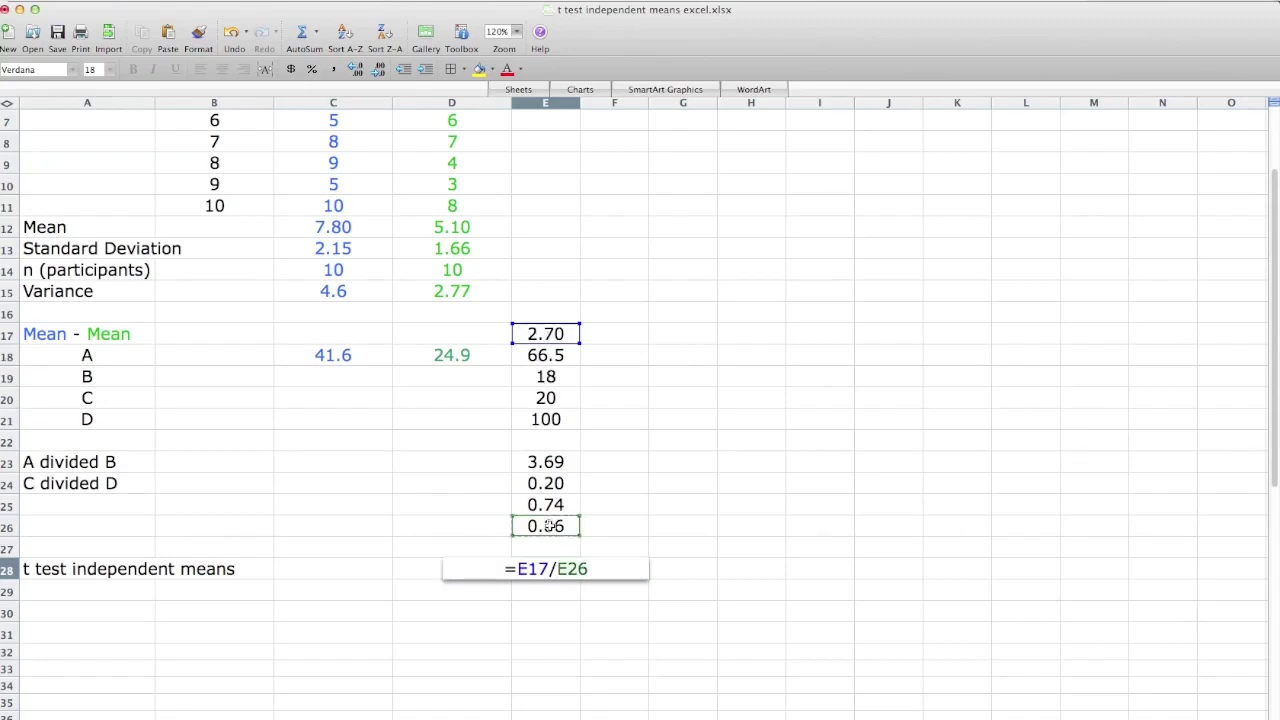
{"action": "key", "text": "Return"}
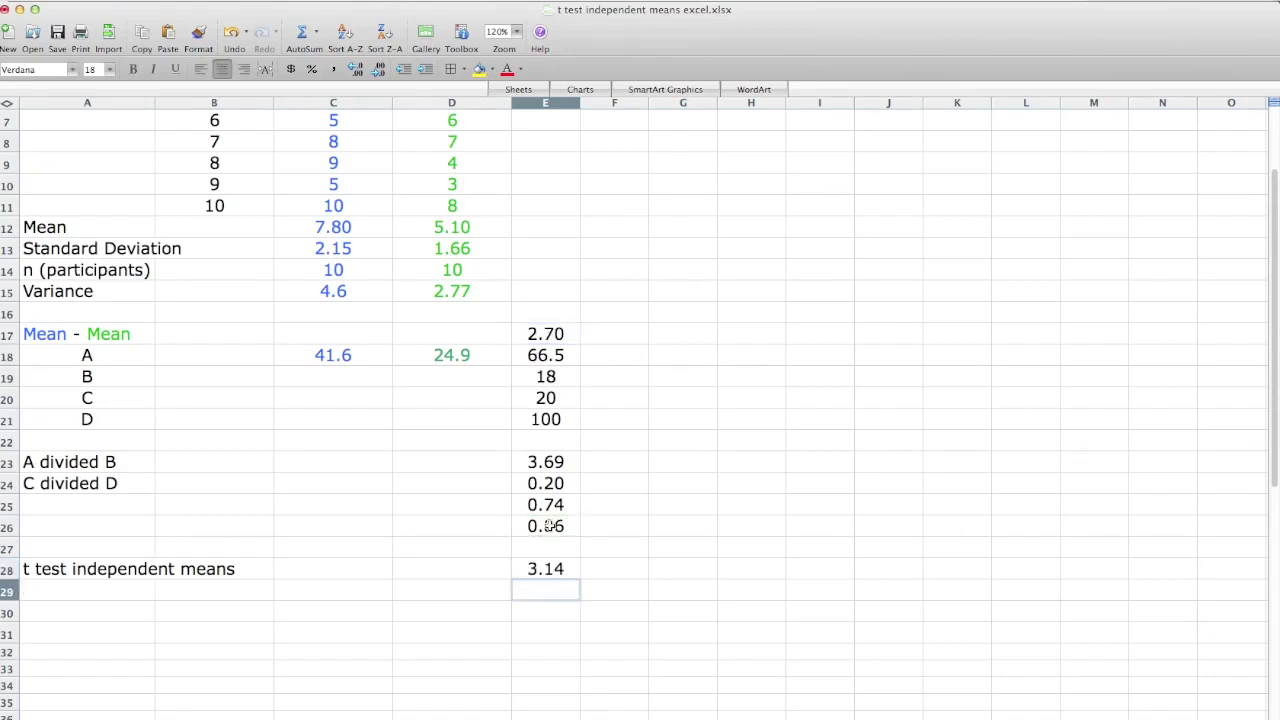